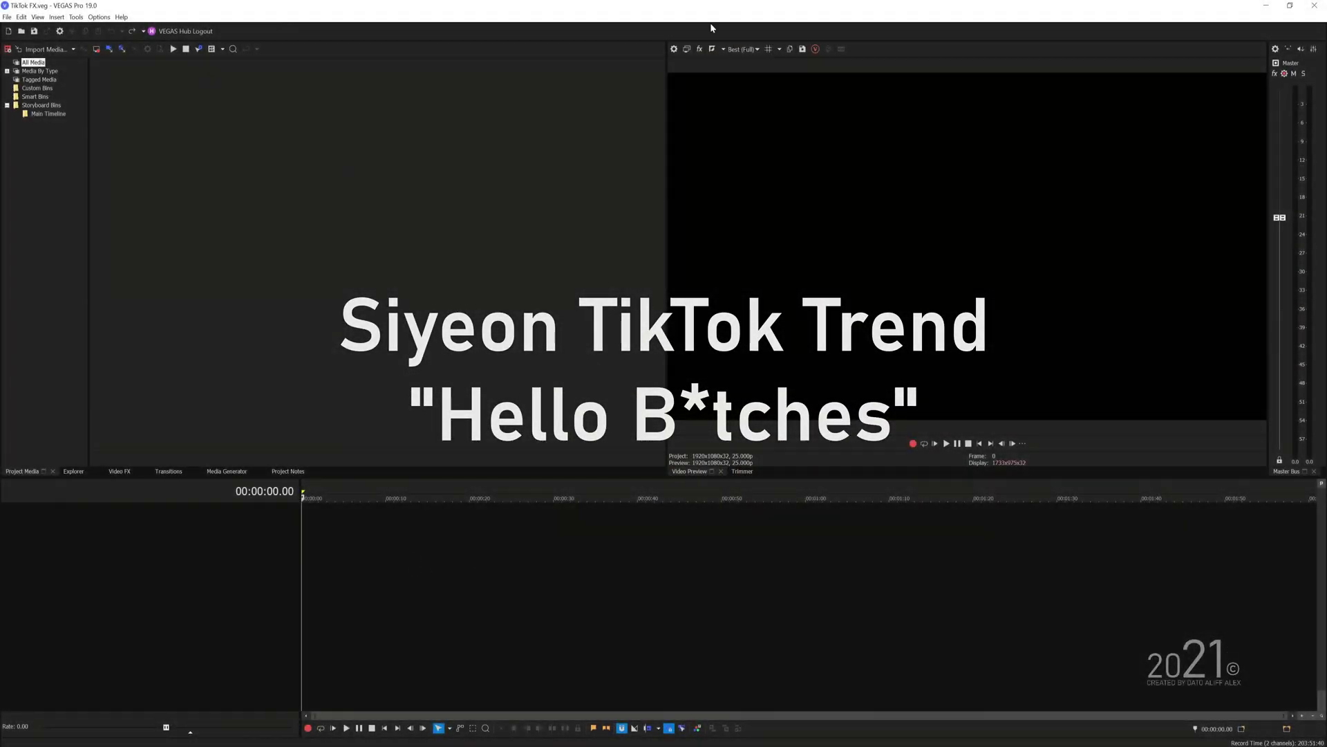
Apply the Vertical (1080x1920, 25.000 fps) template to the project's video properties.
click(673, 48)
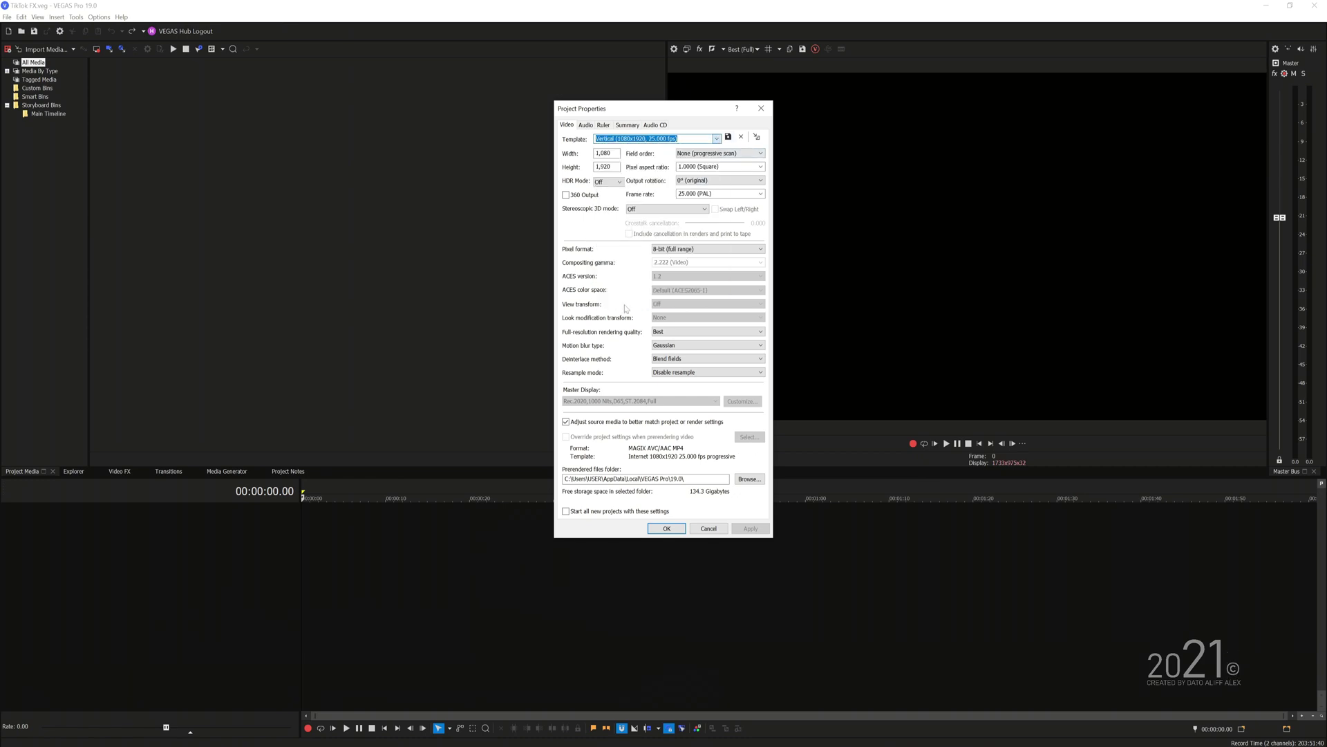
click(752, 531)
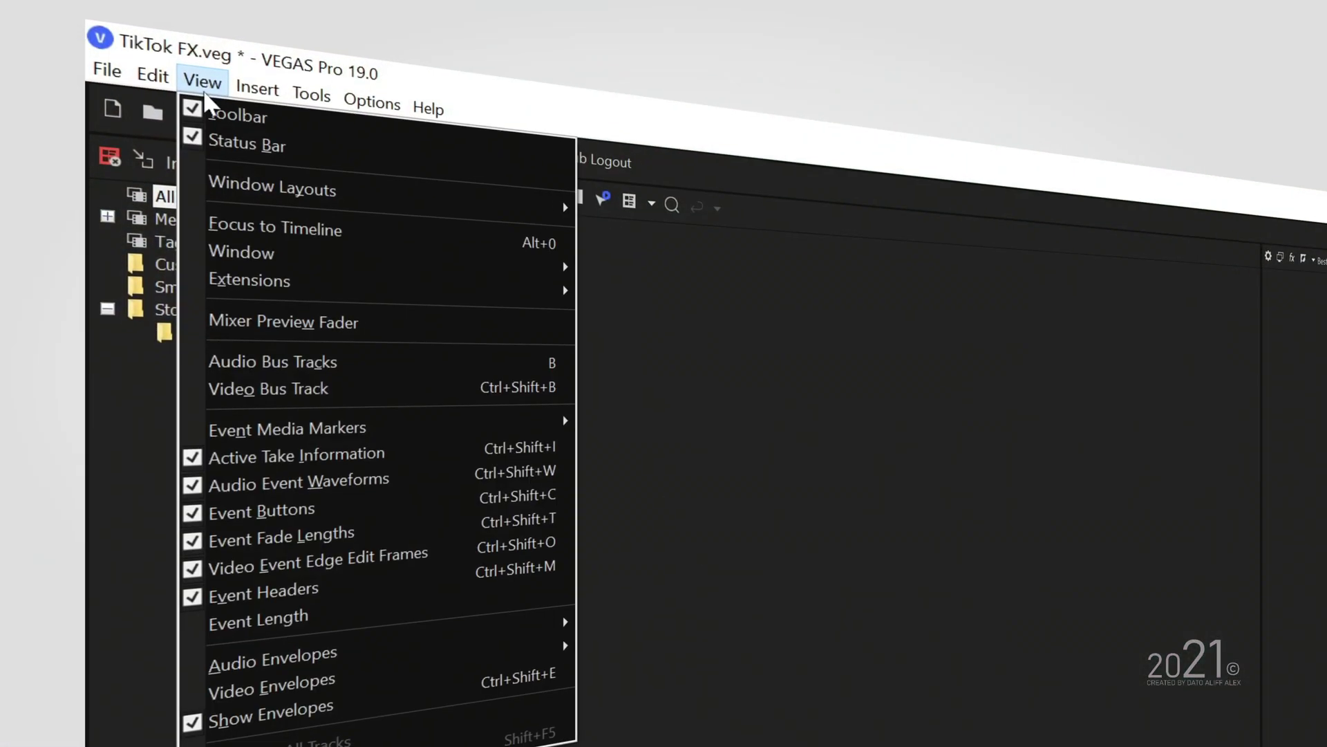
Show the Hub Explorer window and sync the Mobile Uploads photos from IMG_4272 to IMG_4250.
mouse_move(424, 219)
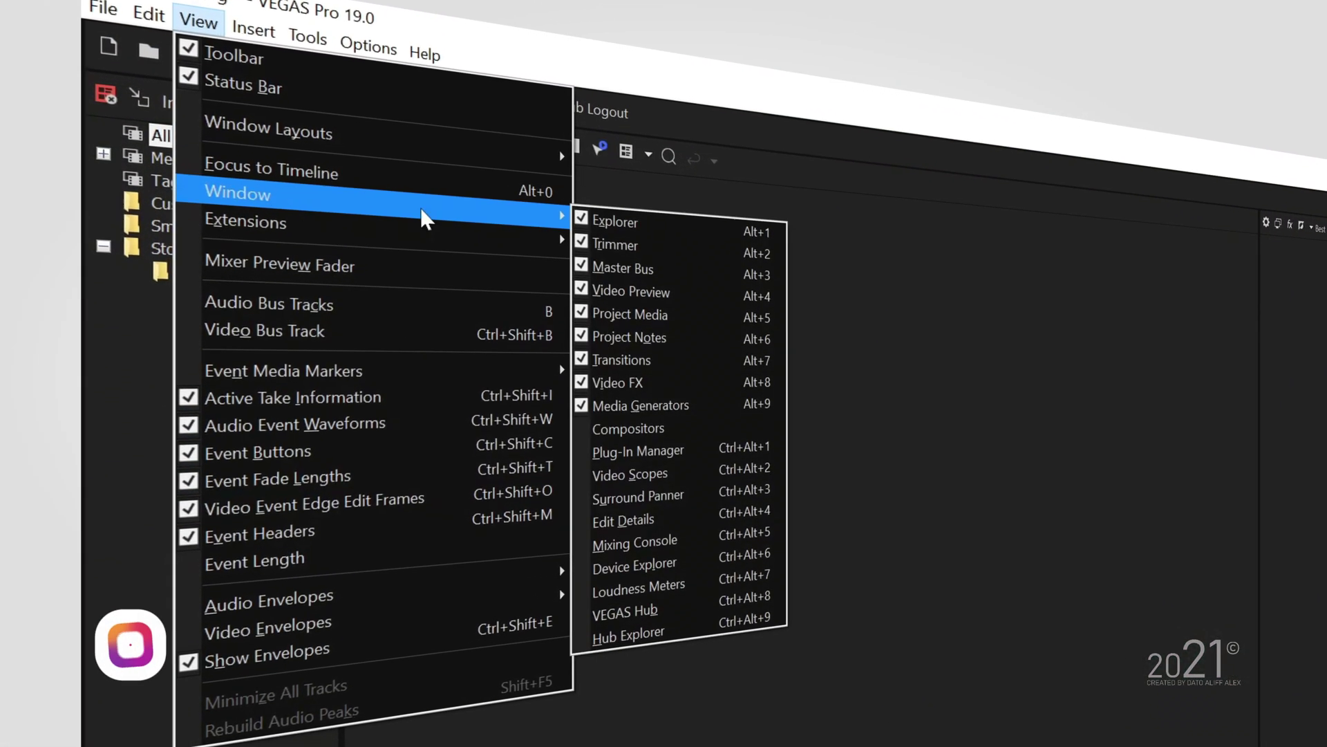
click(678, 597)
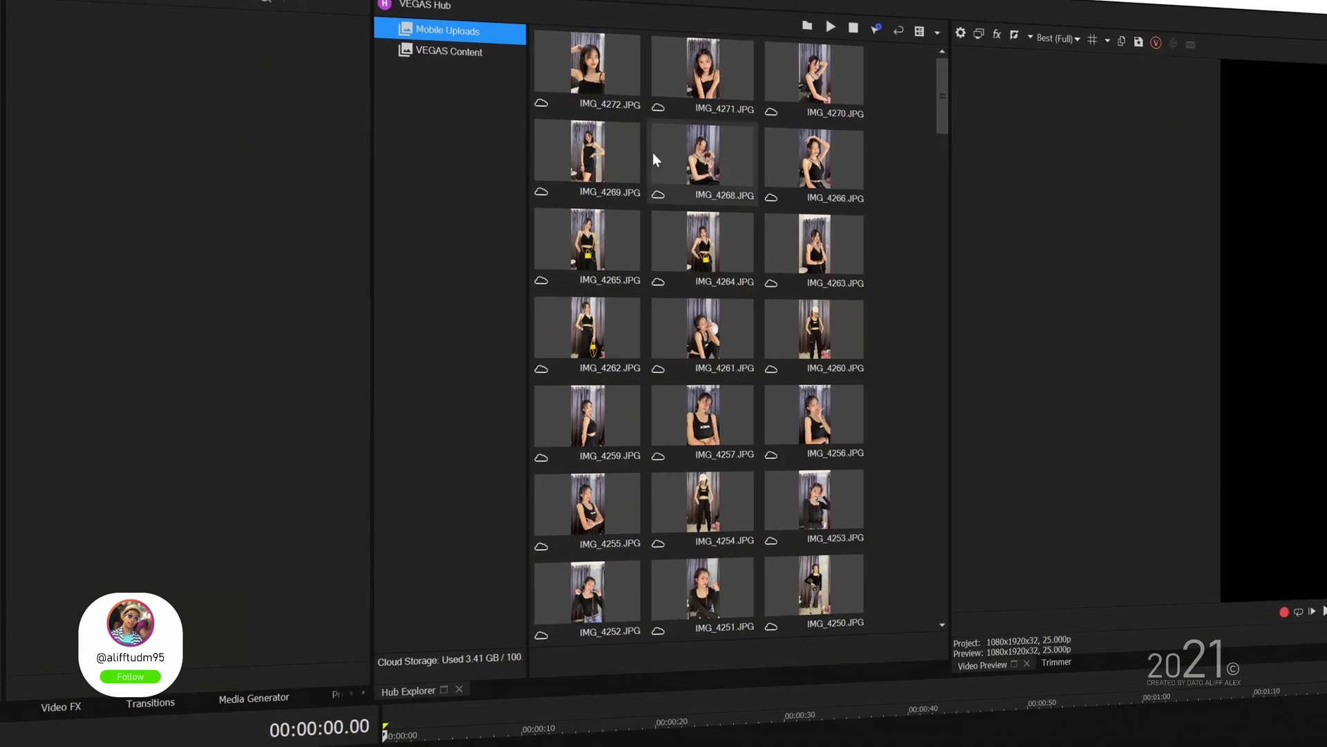
click(494, 90)
shift+click(781, 674)
right_click(771, 624)
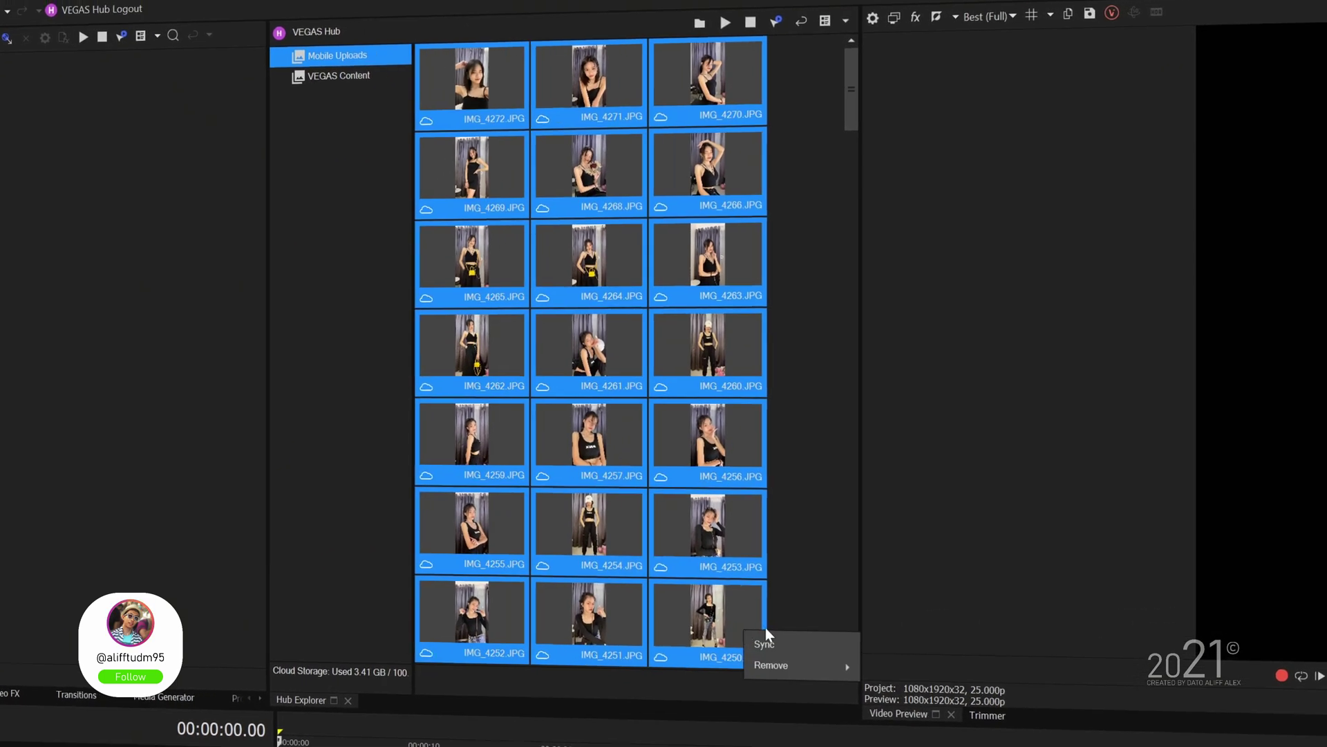
click(804, 644)
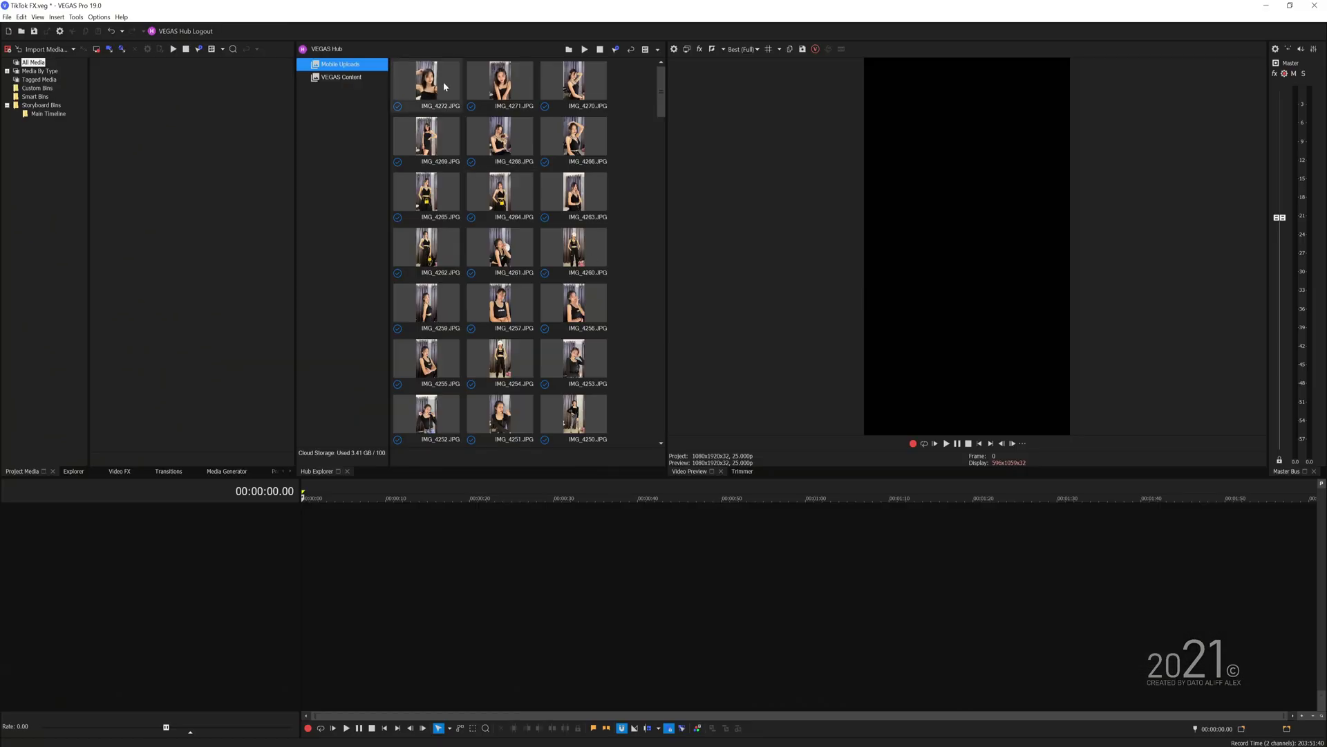
Add the synced mobile uploads to the start of the timeline, keeping the current project video settings instead of matching the media.
click(445, 87)
scroll(551, 282, down, 10)
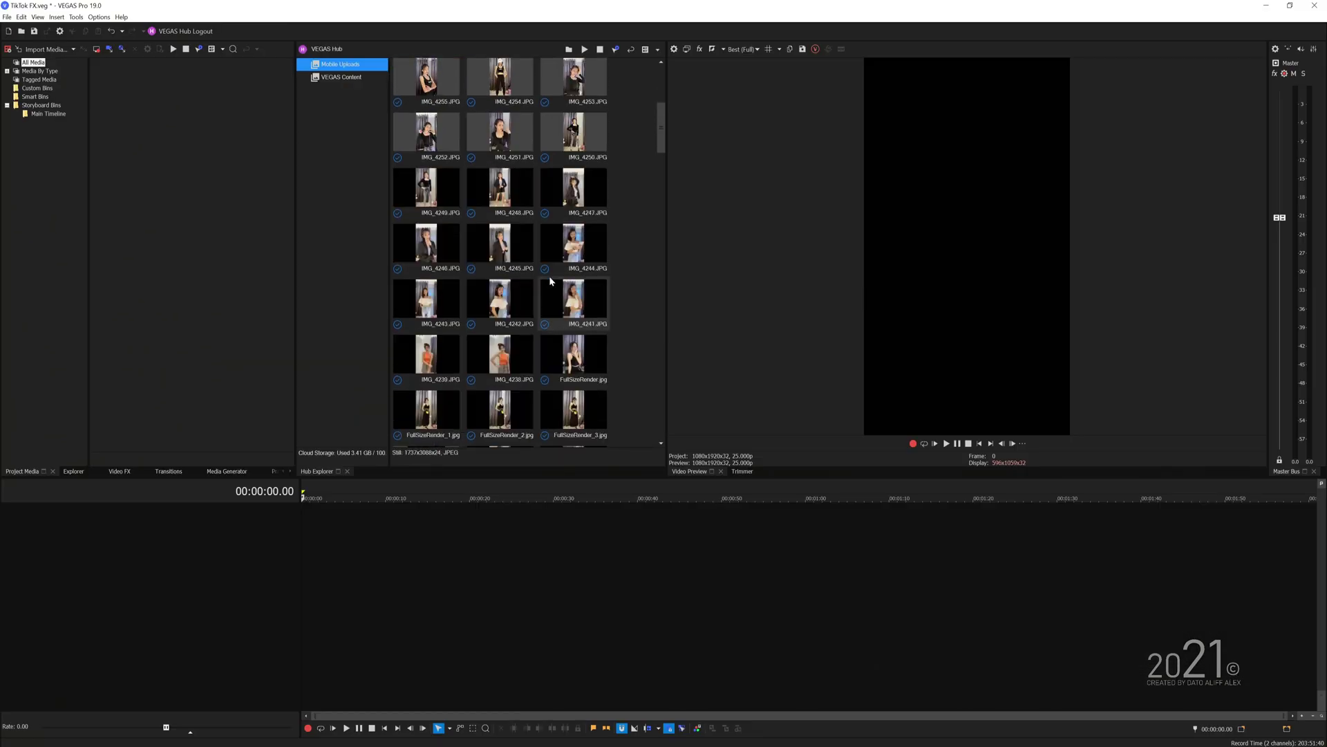
shift+click(505, 405)
scroll(514, 249, up, 10)
drag(513, 247, 304, 531)
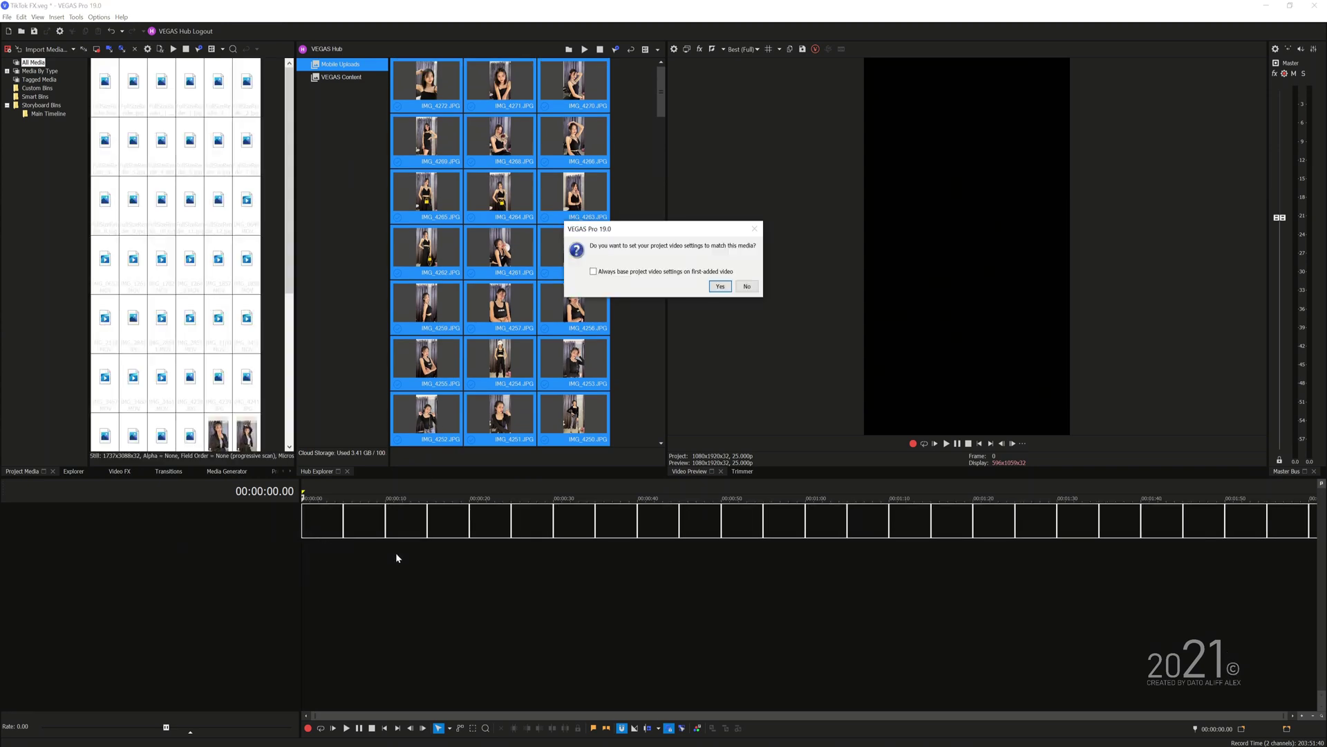
click(747, 286)
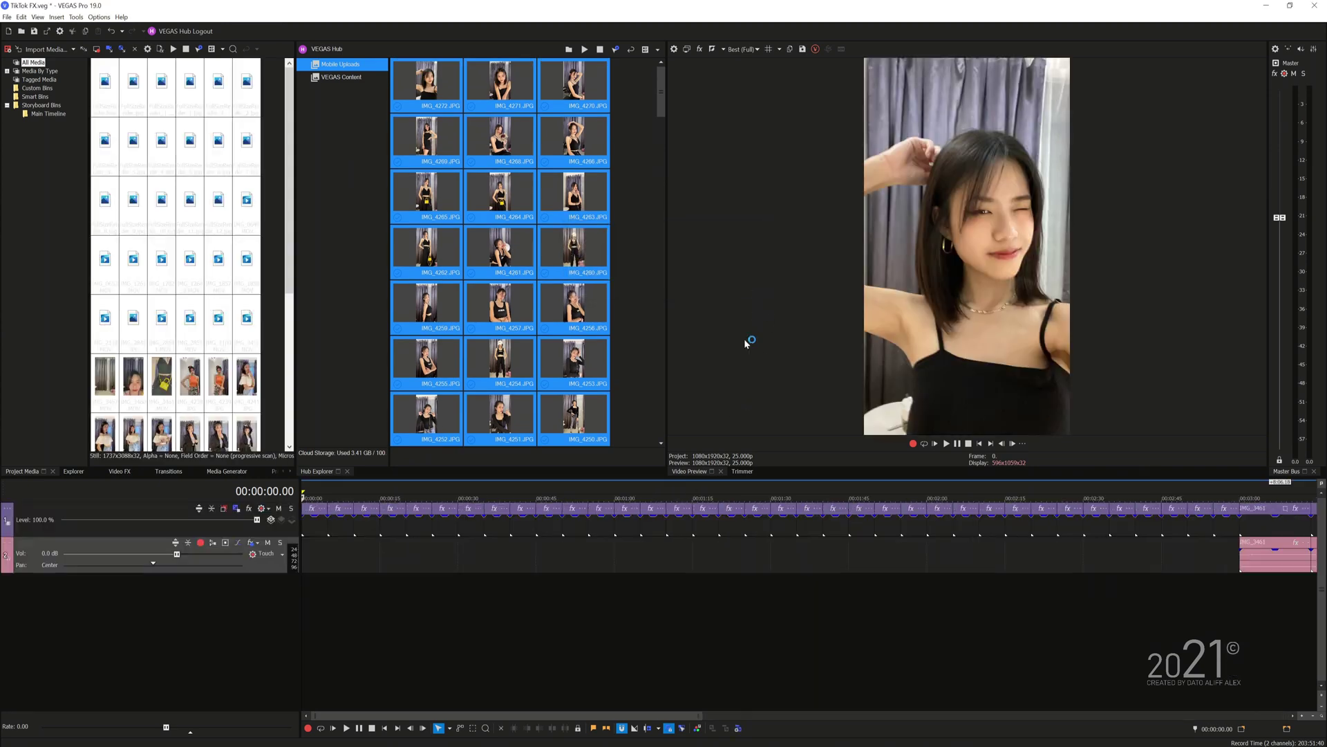
scroll(542, 623, down, 3)
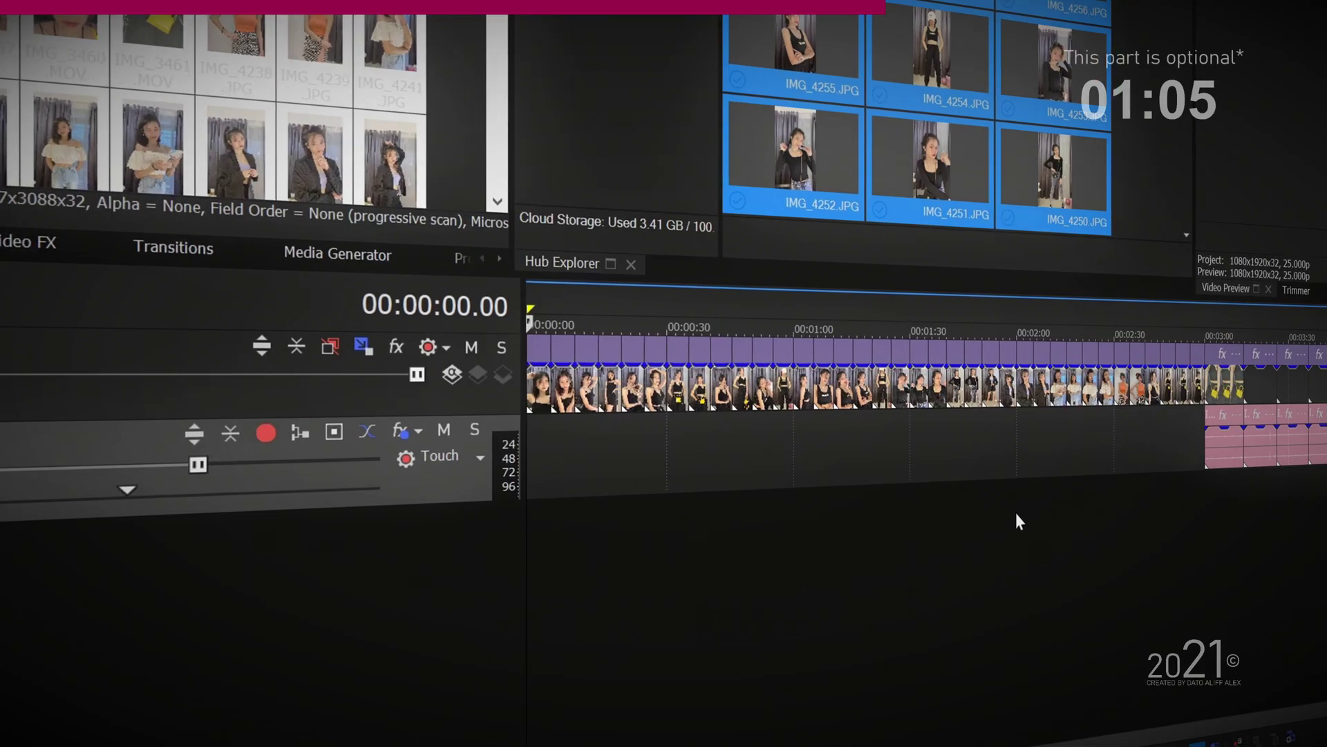
Examine the media properties of the video clip at 00:03:32.10 on the timeline.
click(550, 589)
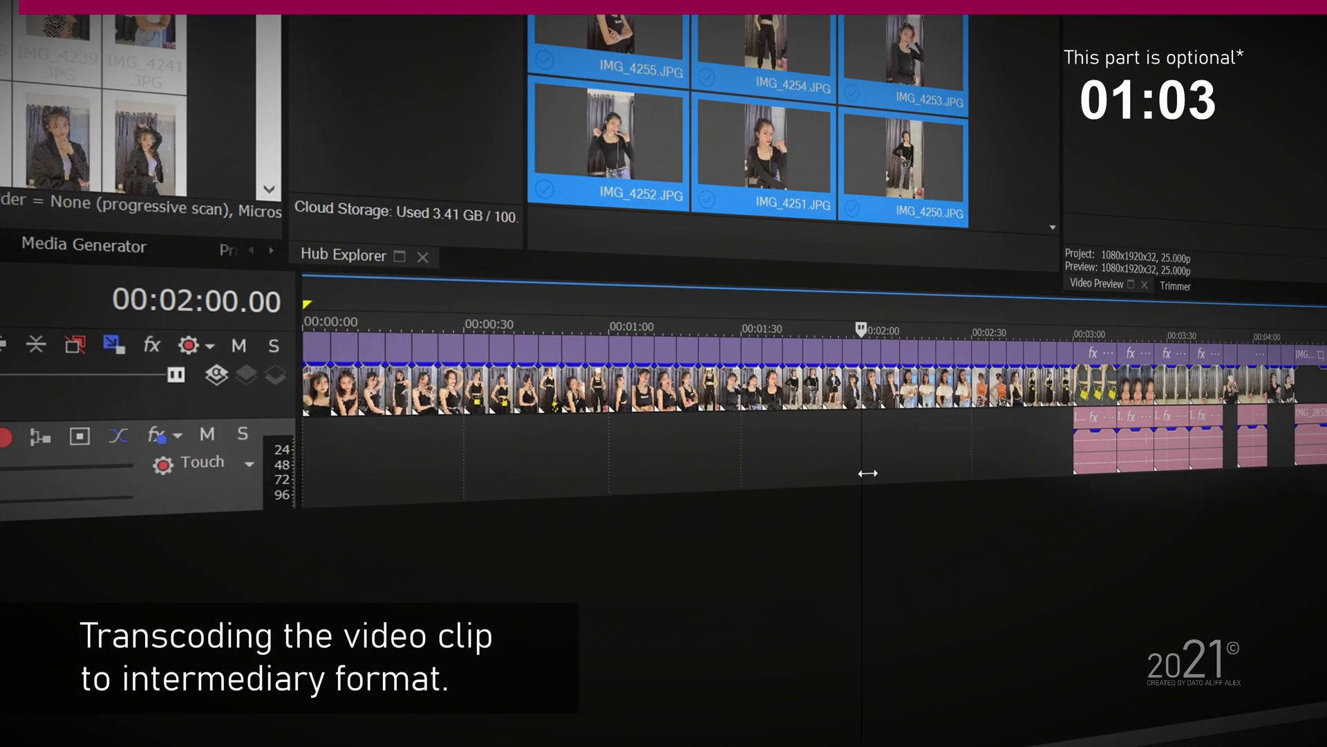
drag(867, 473, 1093, 473)
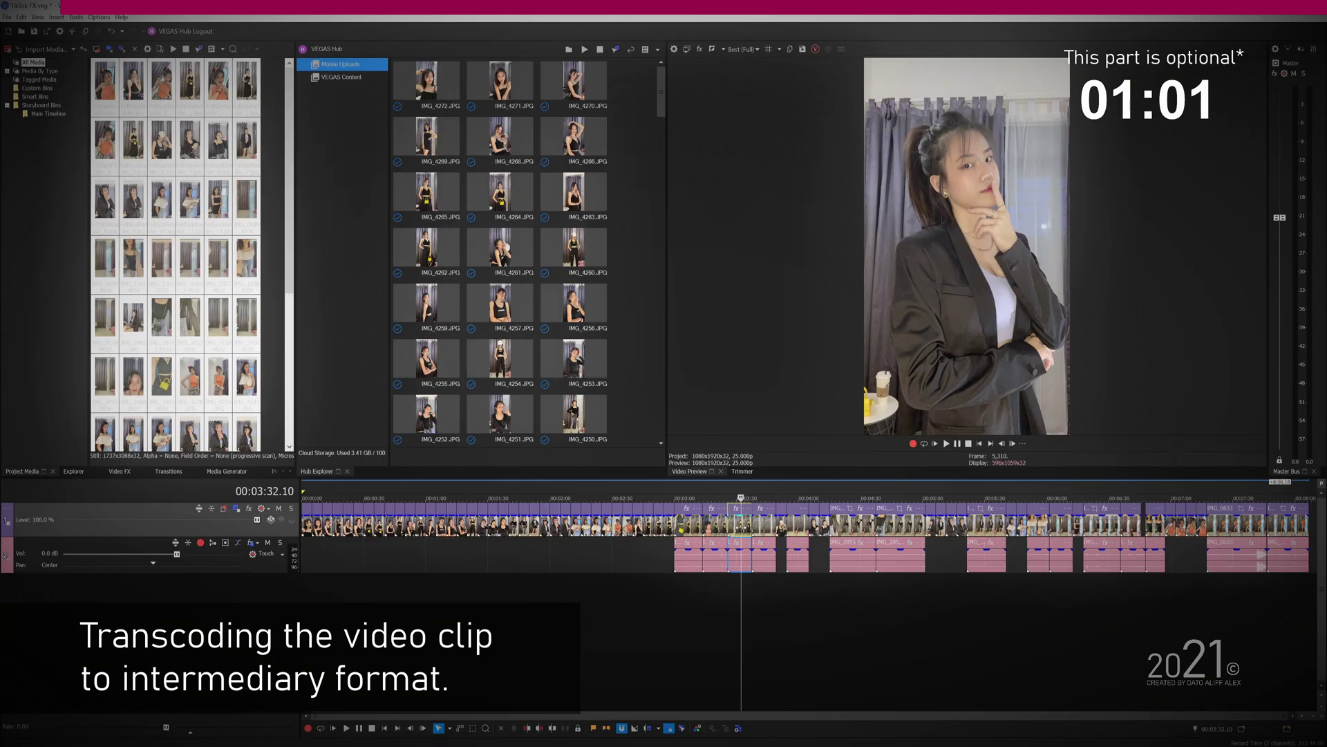
right_click(741, 529)
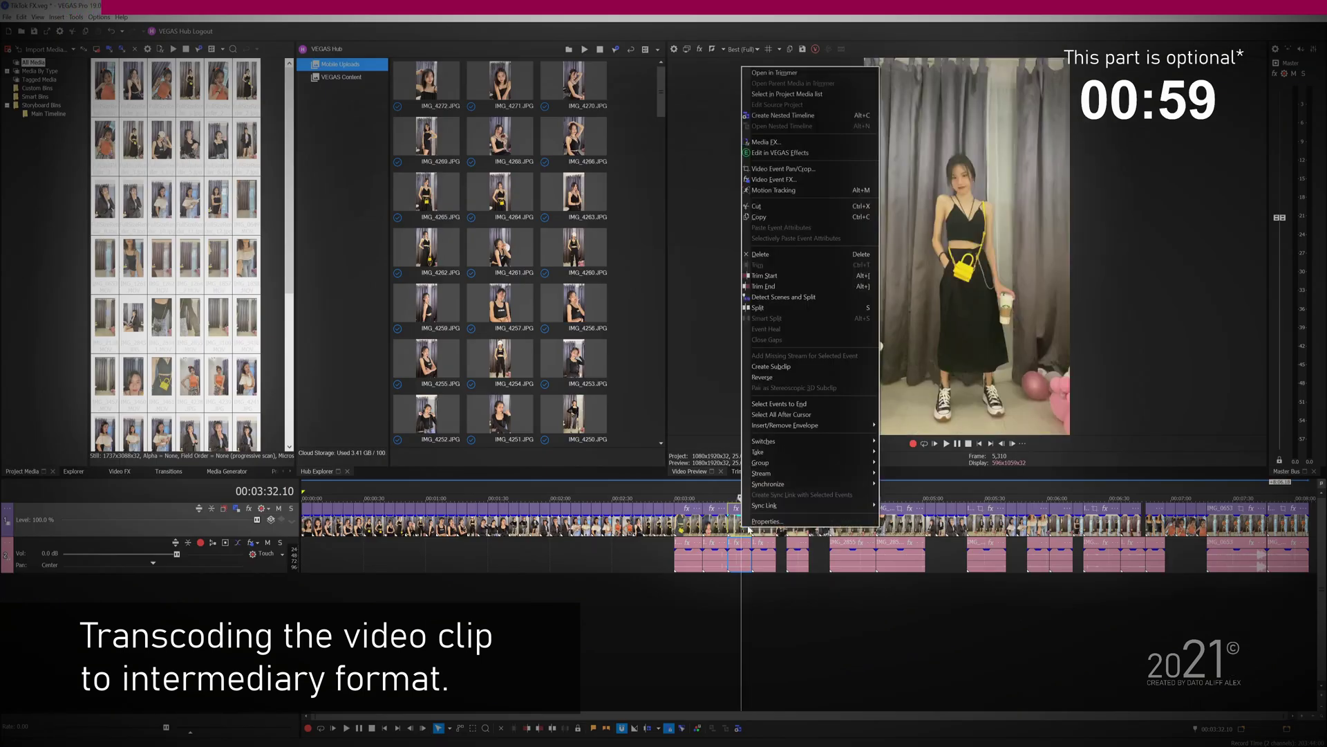
click(748, 520)
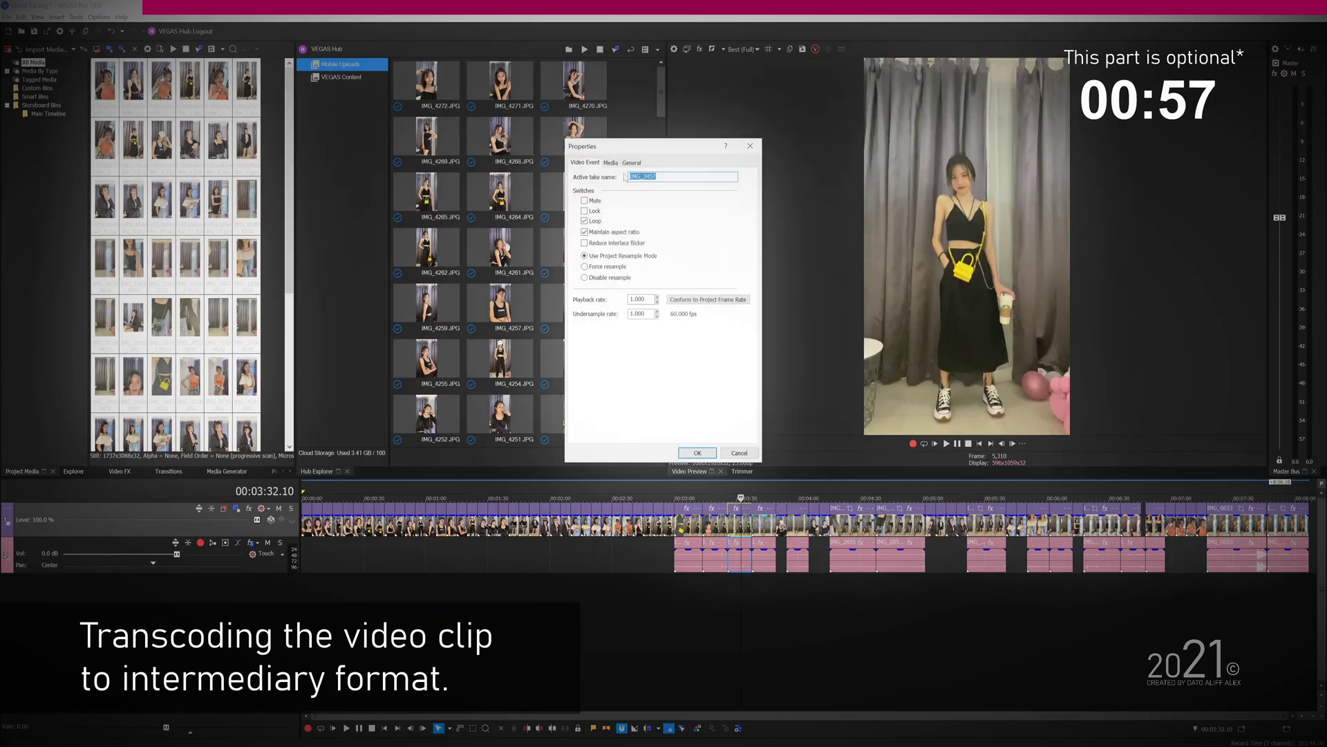
click(611, 162)
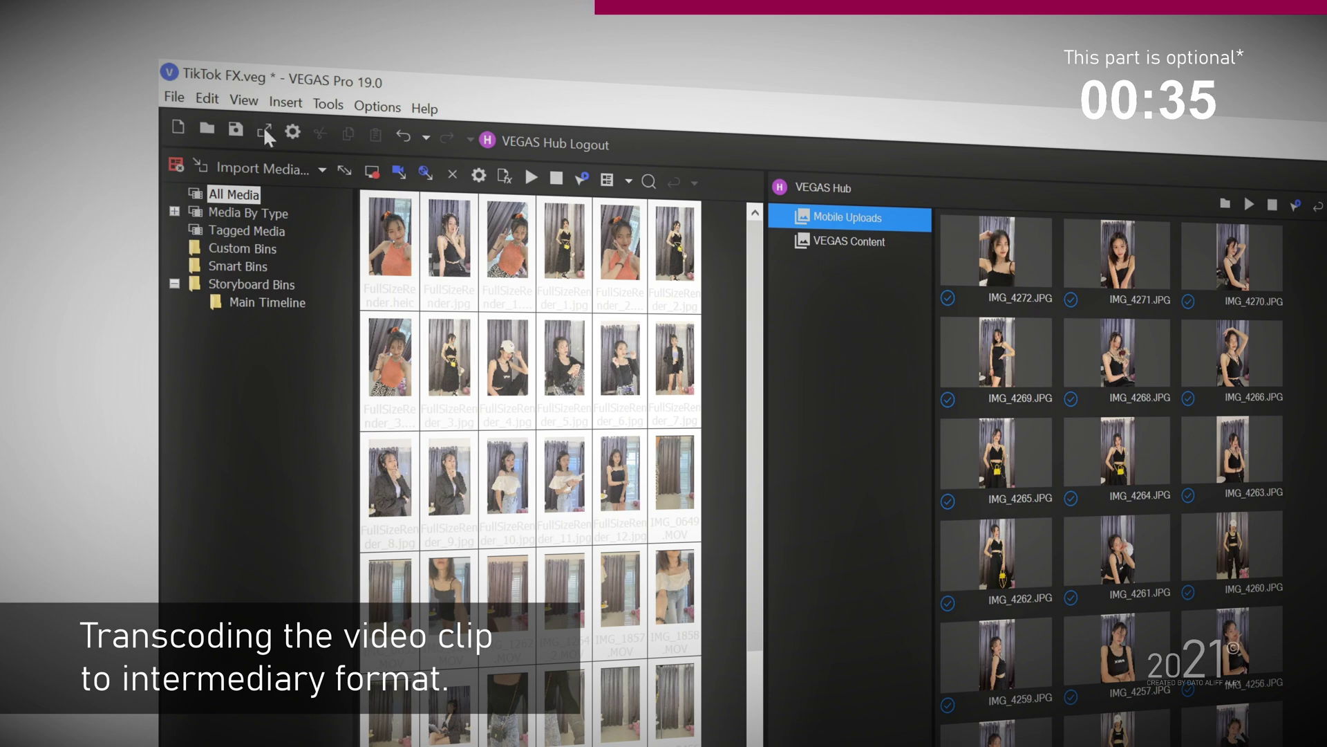
Choose the Apple ProRes format with the ProRes 422 Vertical 60FPS template as the render output.
click(264, 130)
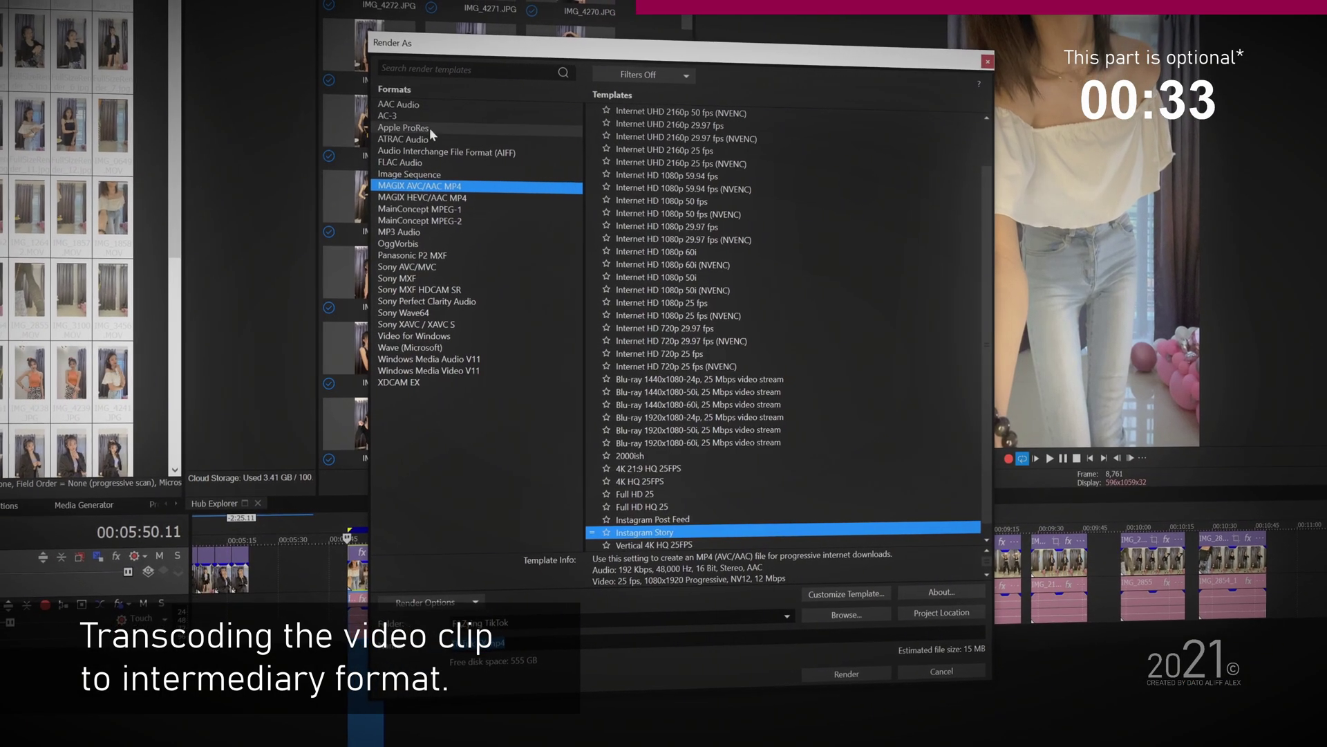
click(429, 127)
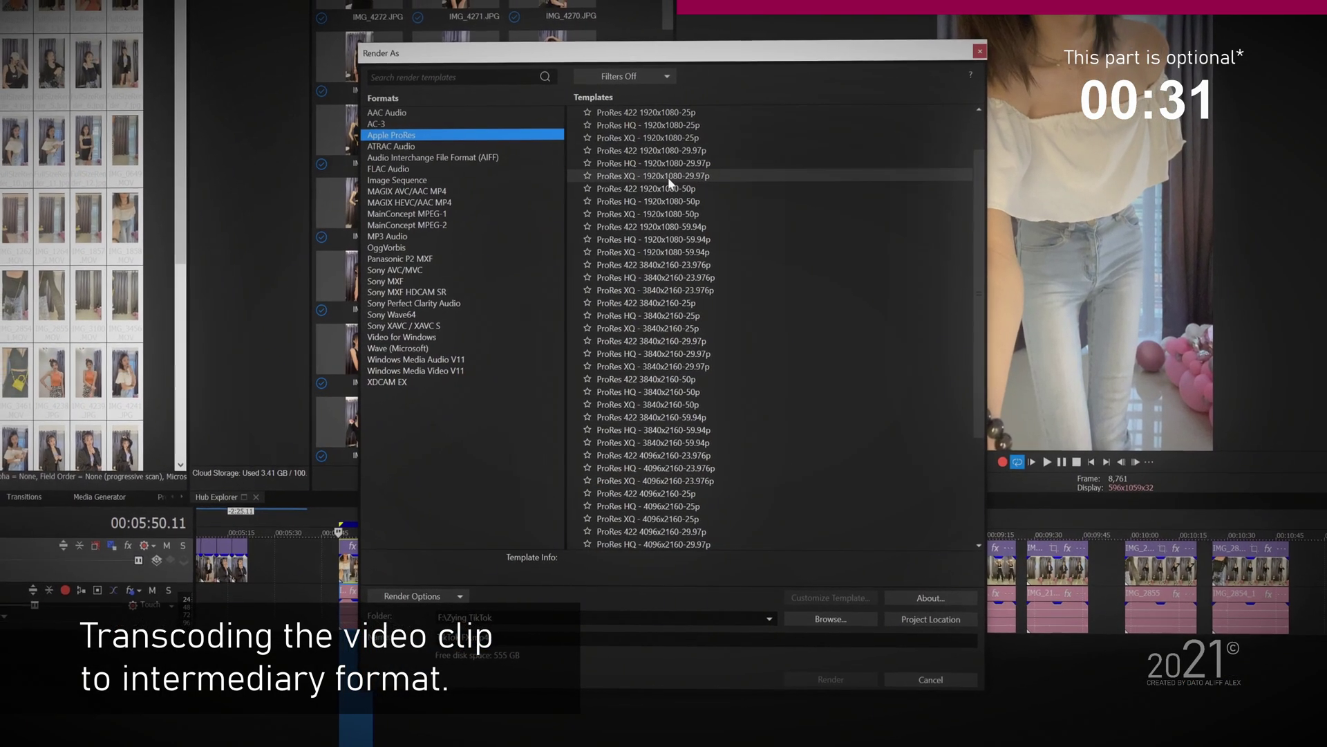
scroll(691, 512, down, 5)
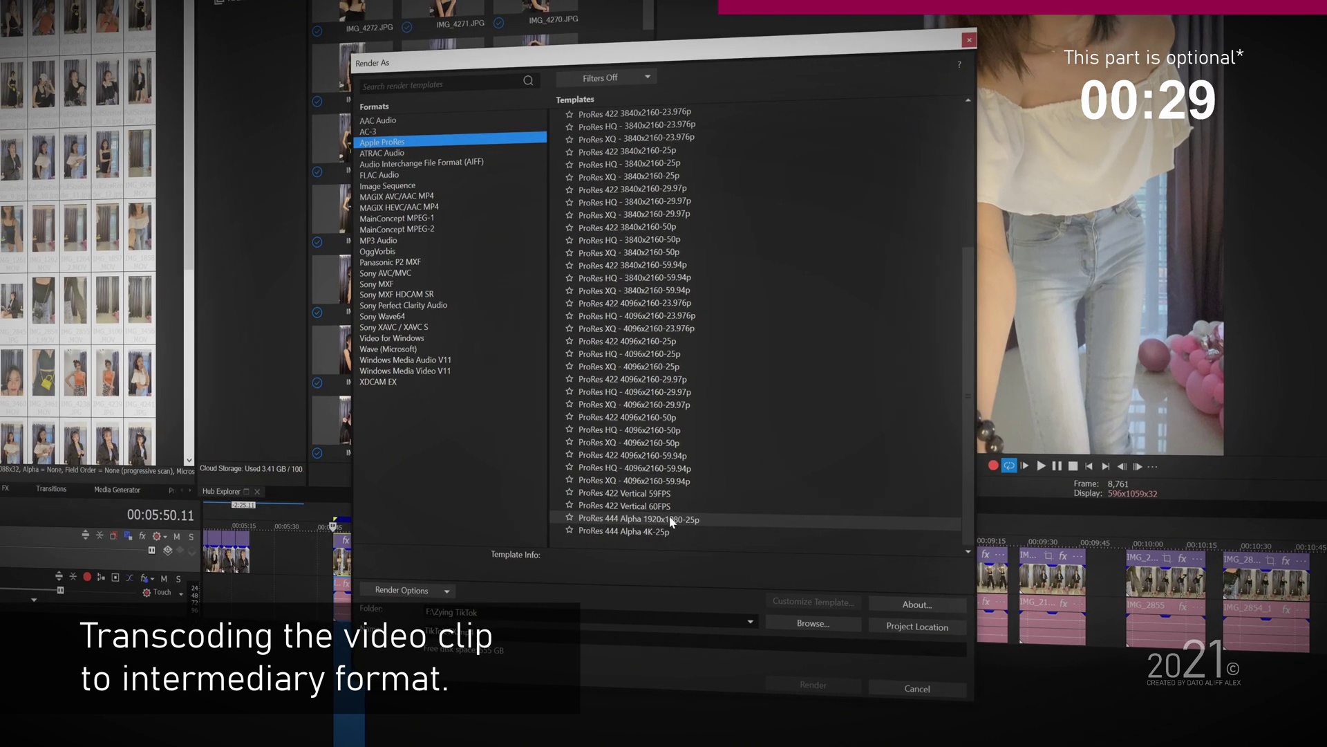
click(664, 505)
Review the frame size in the ProRes template's custom settings and leave the settings without changes.
click(778, 600)
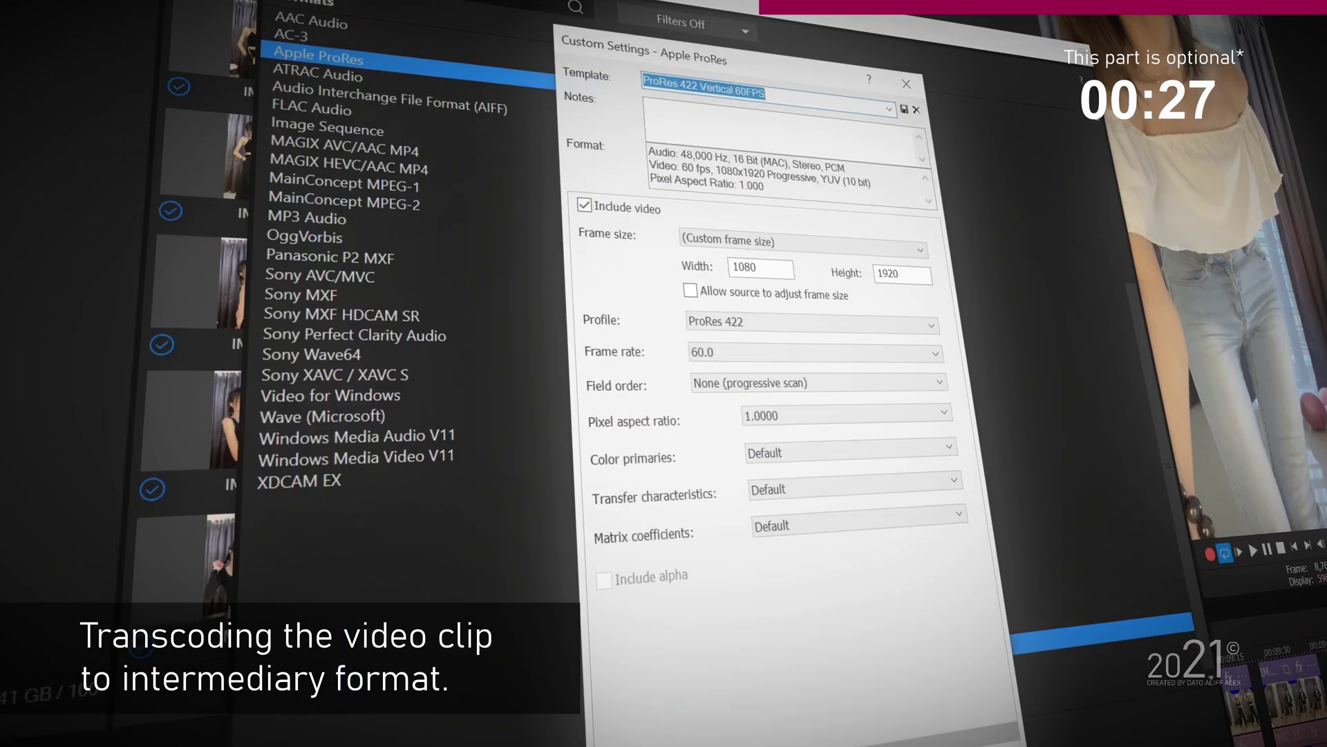
double_click(745, 268)
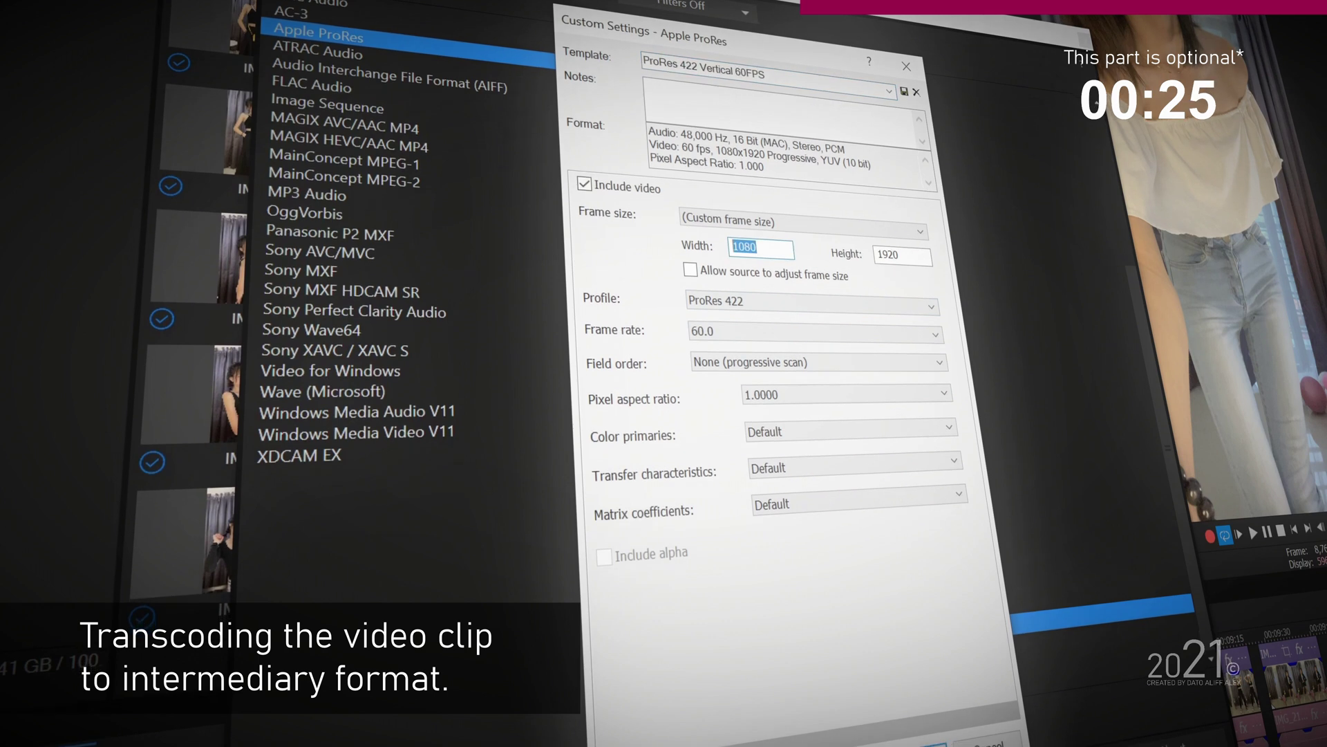
key(Tab)
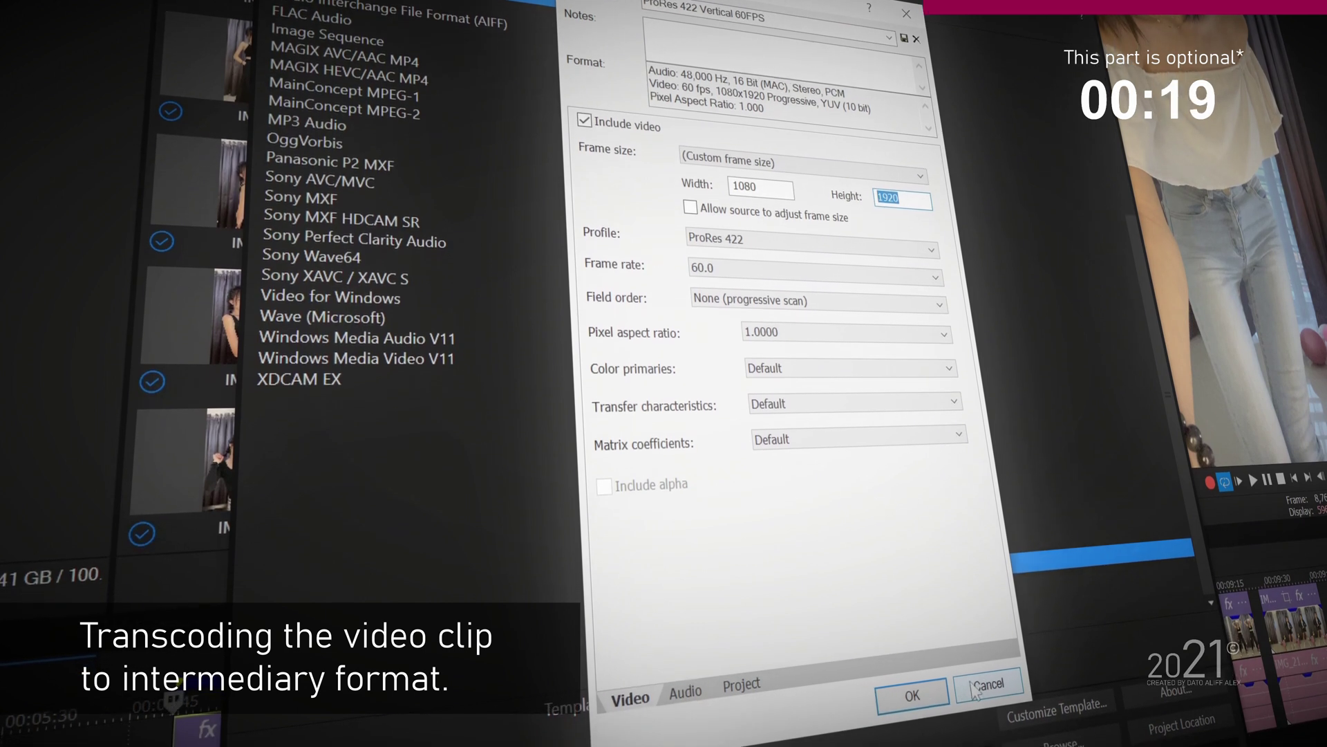
click(975, 687)
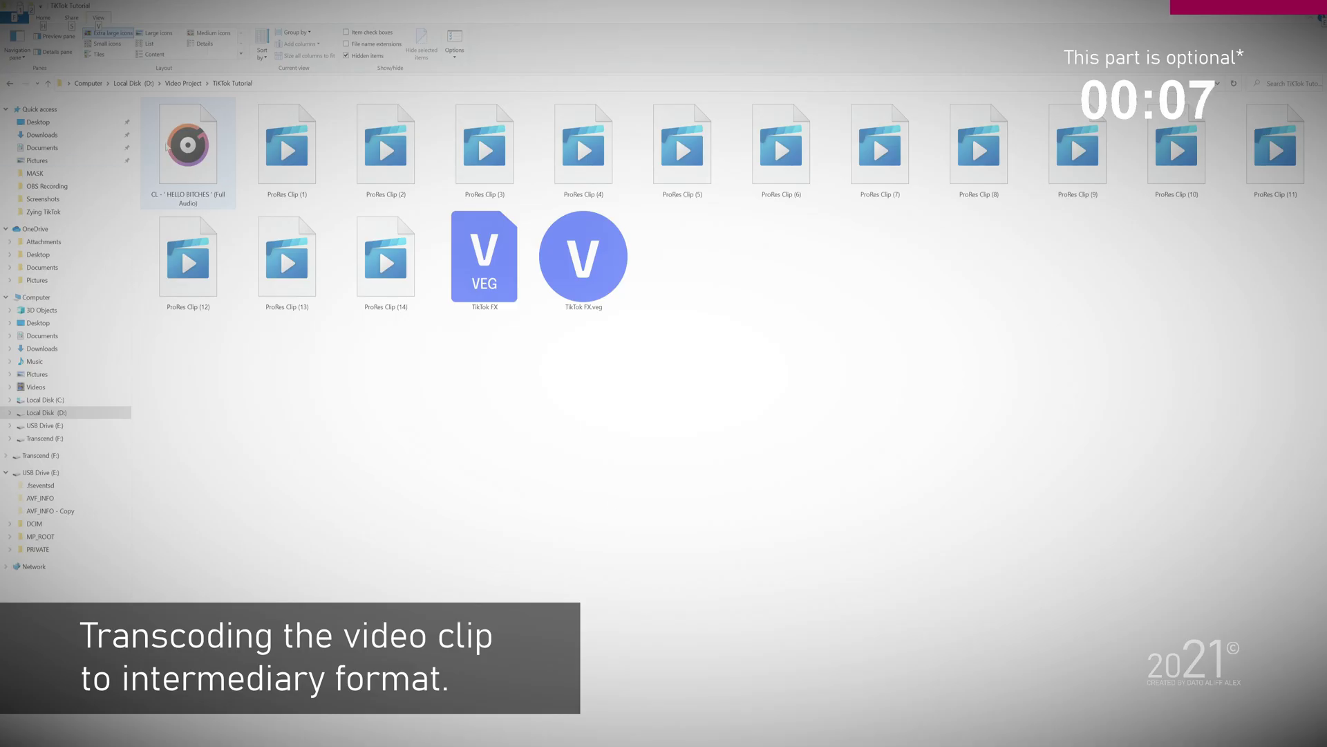
Add the song and ProRes Clip (1) to (14) from the TikTok Tutorial folder to new timeline tracks and adjust the clips' arrangement.
click(165, 147)
shift+click(385, 259)
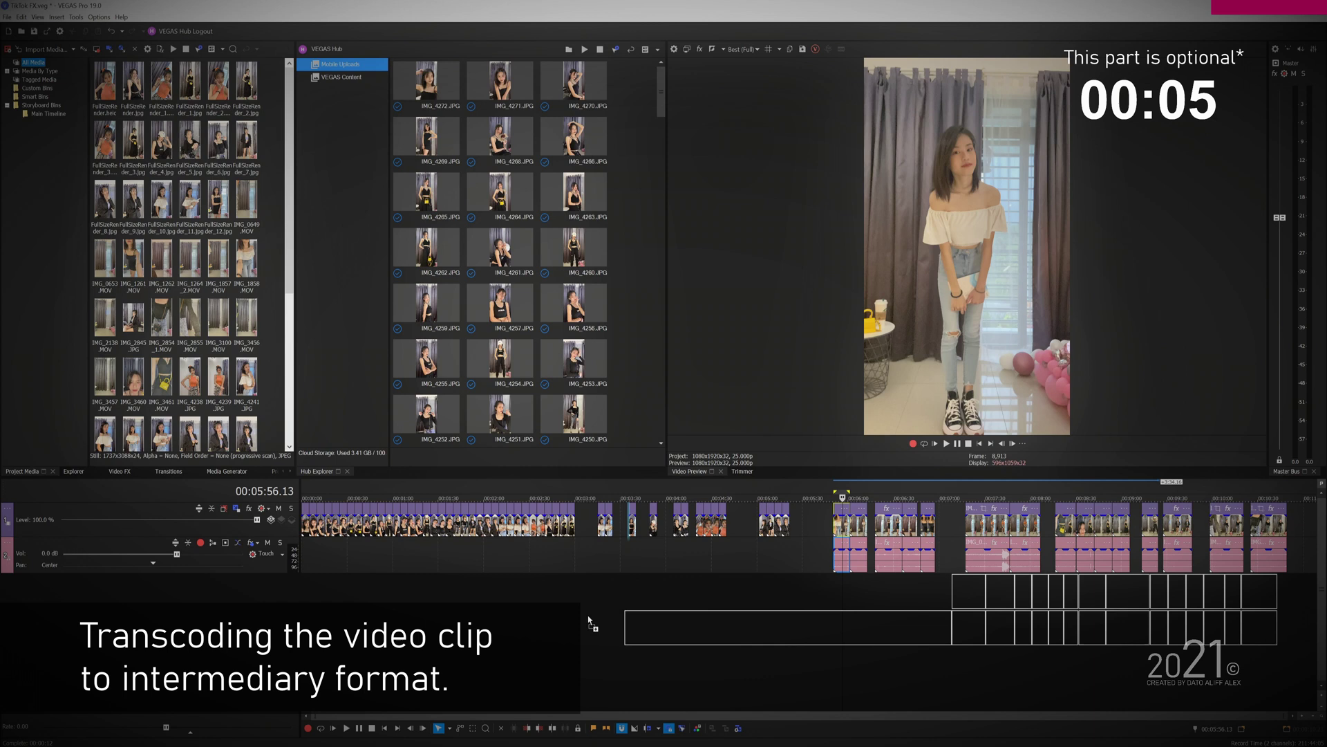
drag(516, 619, 511, 618)
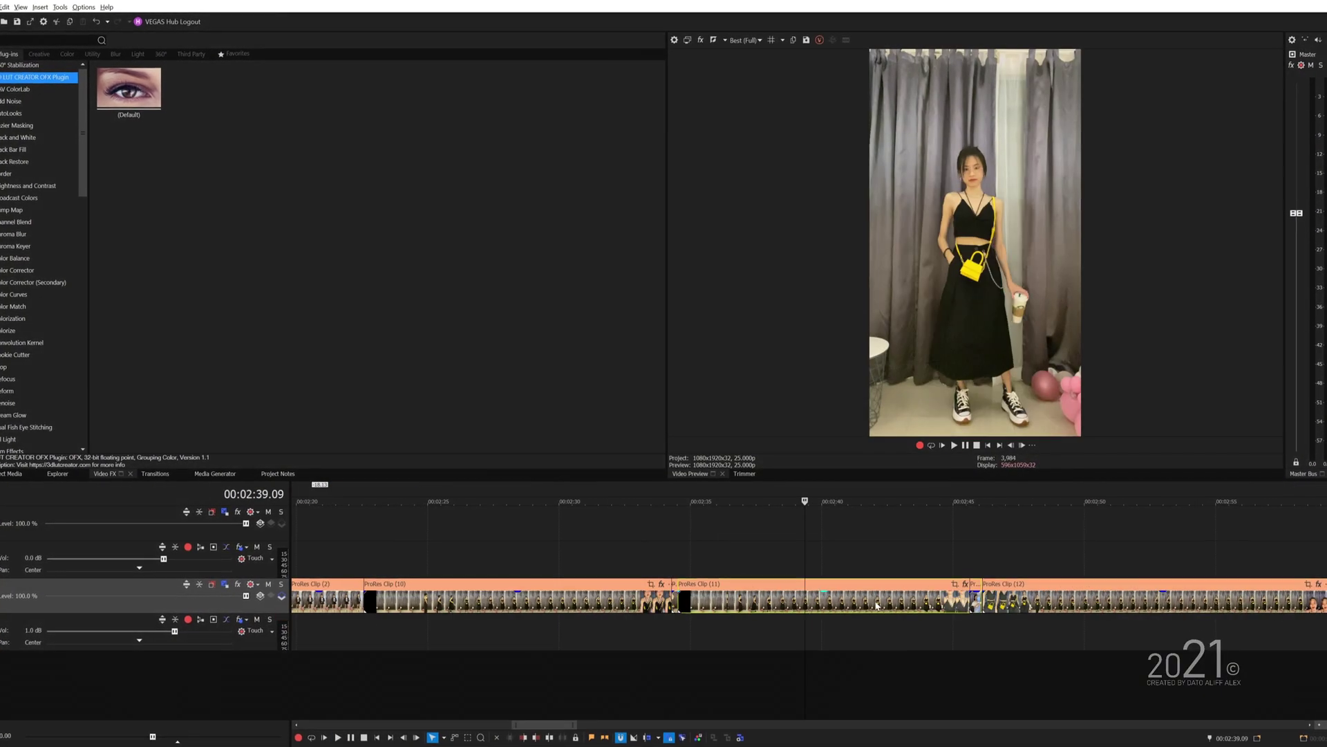
drag(1030, 609, 969, 609)
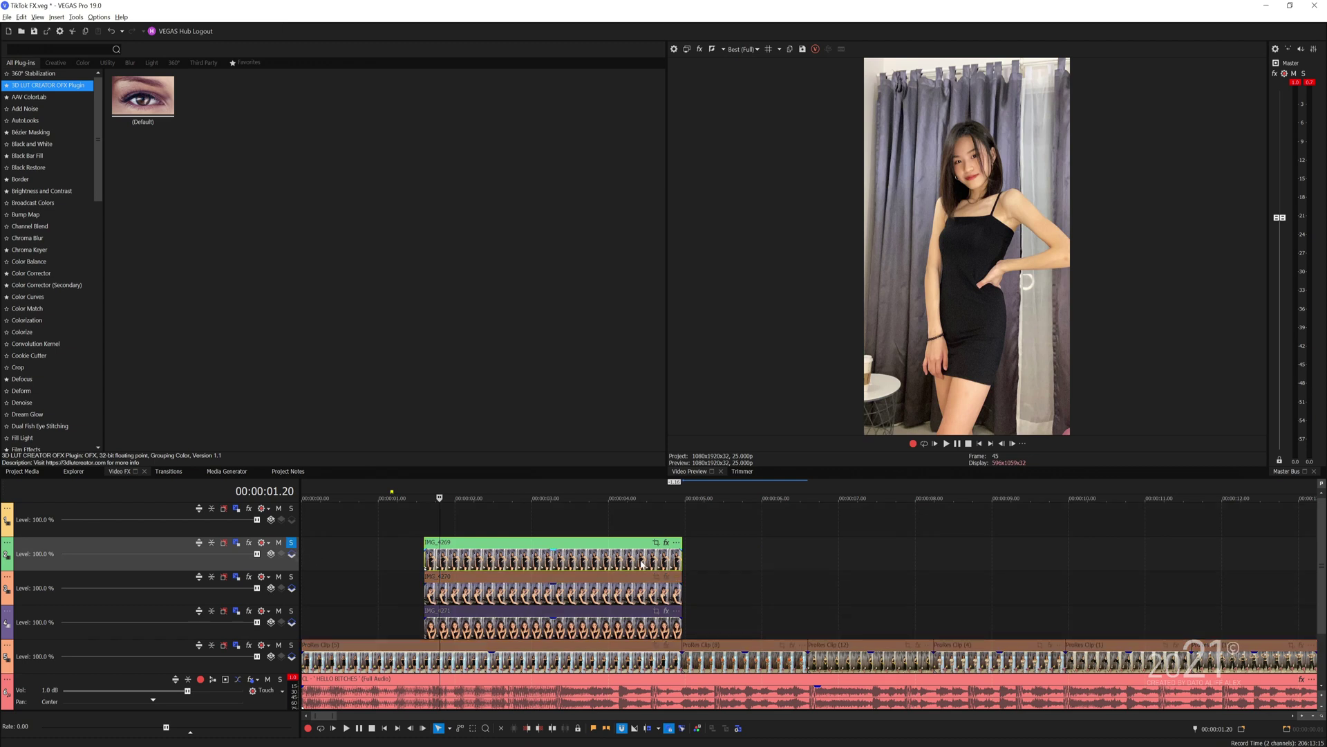
Open Event Pan/Crop for the IMG_4269 photo on the timeline.
click(656, 542)
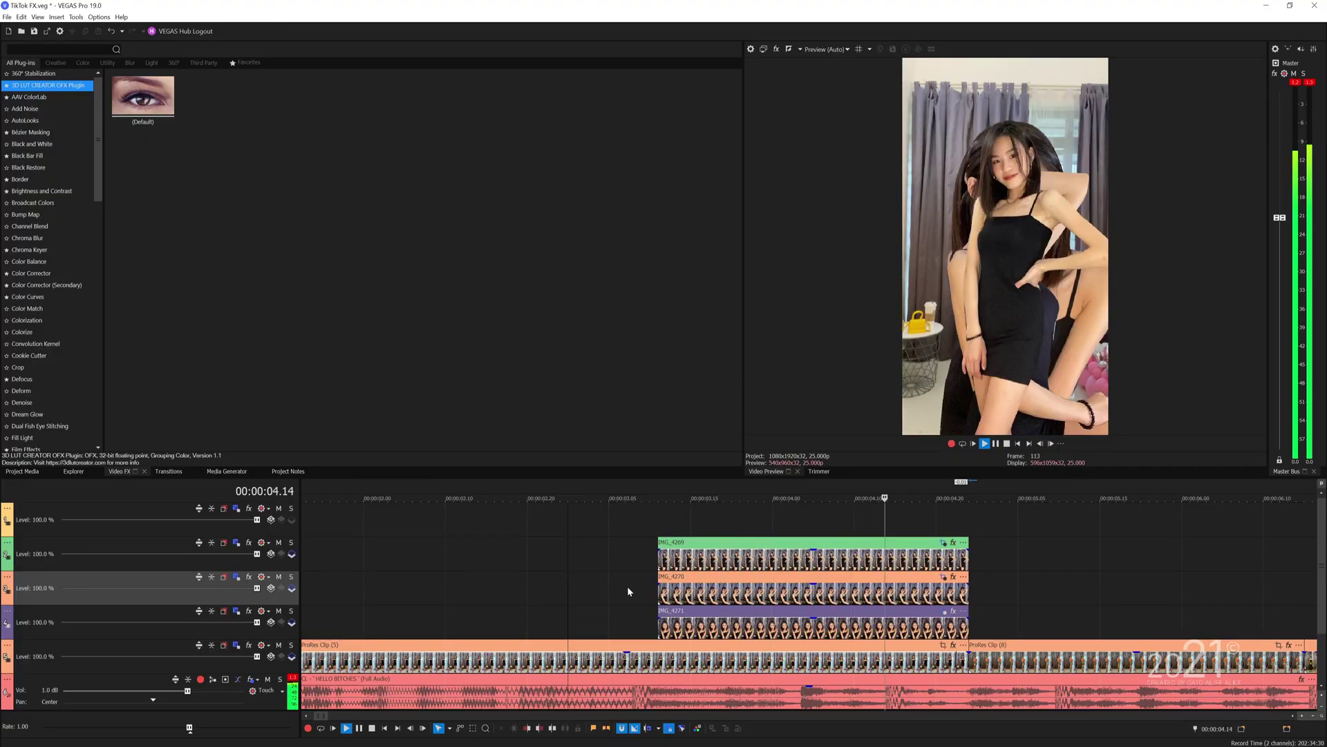
Play the song around the photo events and place three markers on its beats just after 00:00:04.00.
key(space)
key(space)
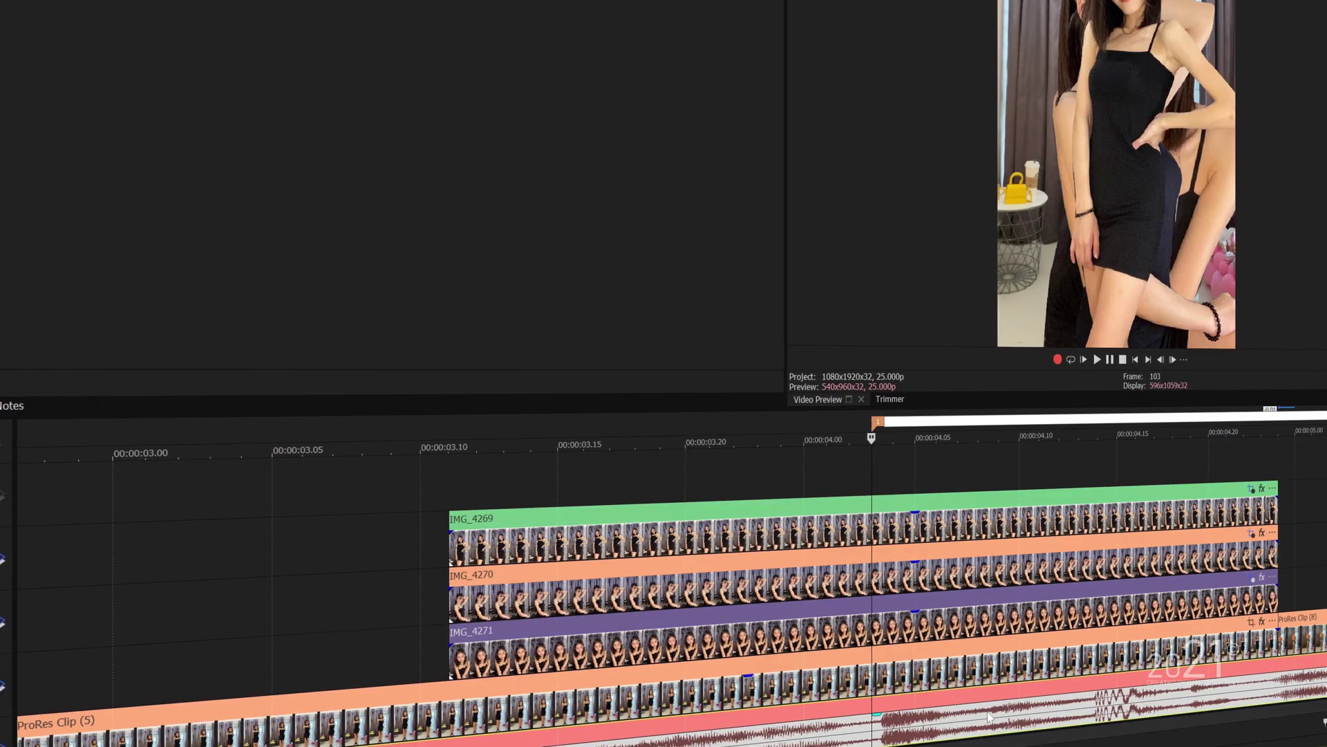
key(space)
key(Return)
key(m)
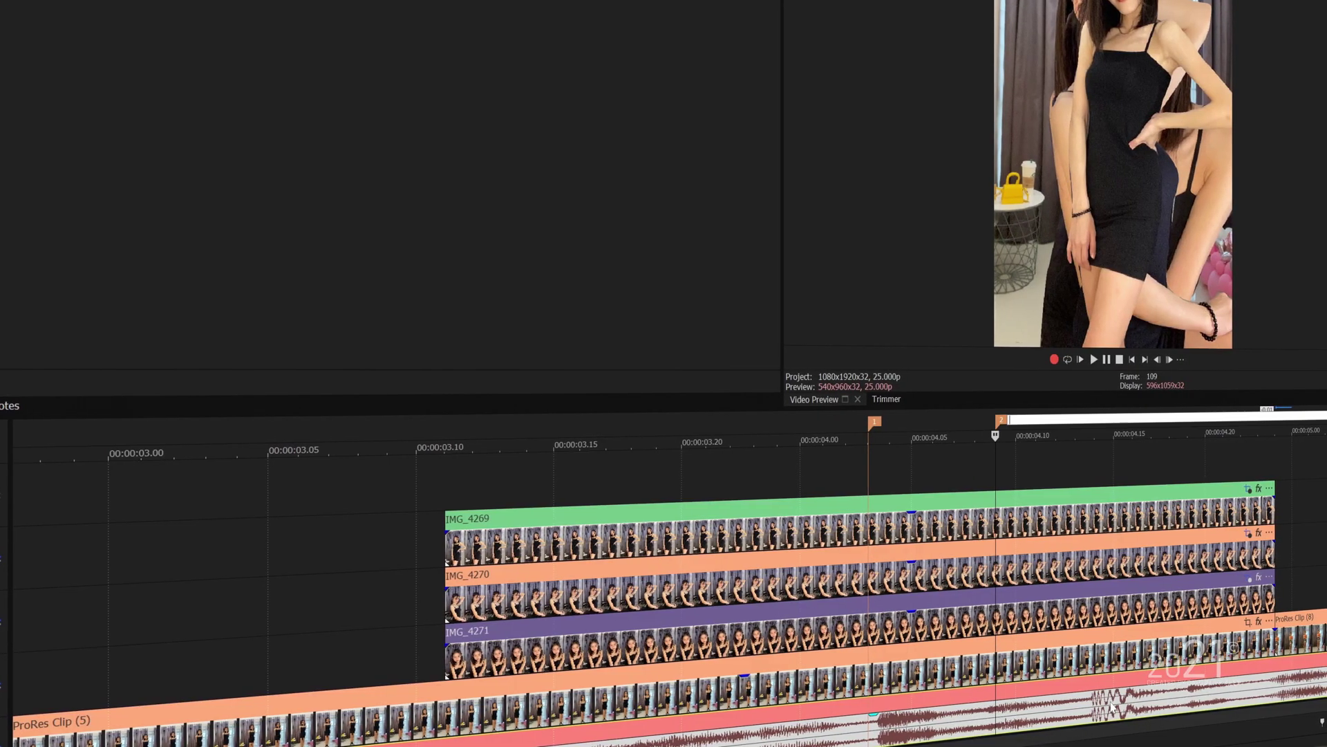
key(Return)
key(space)
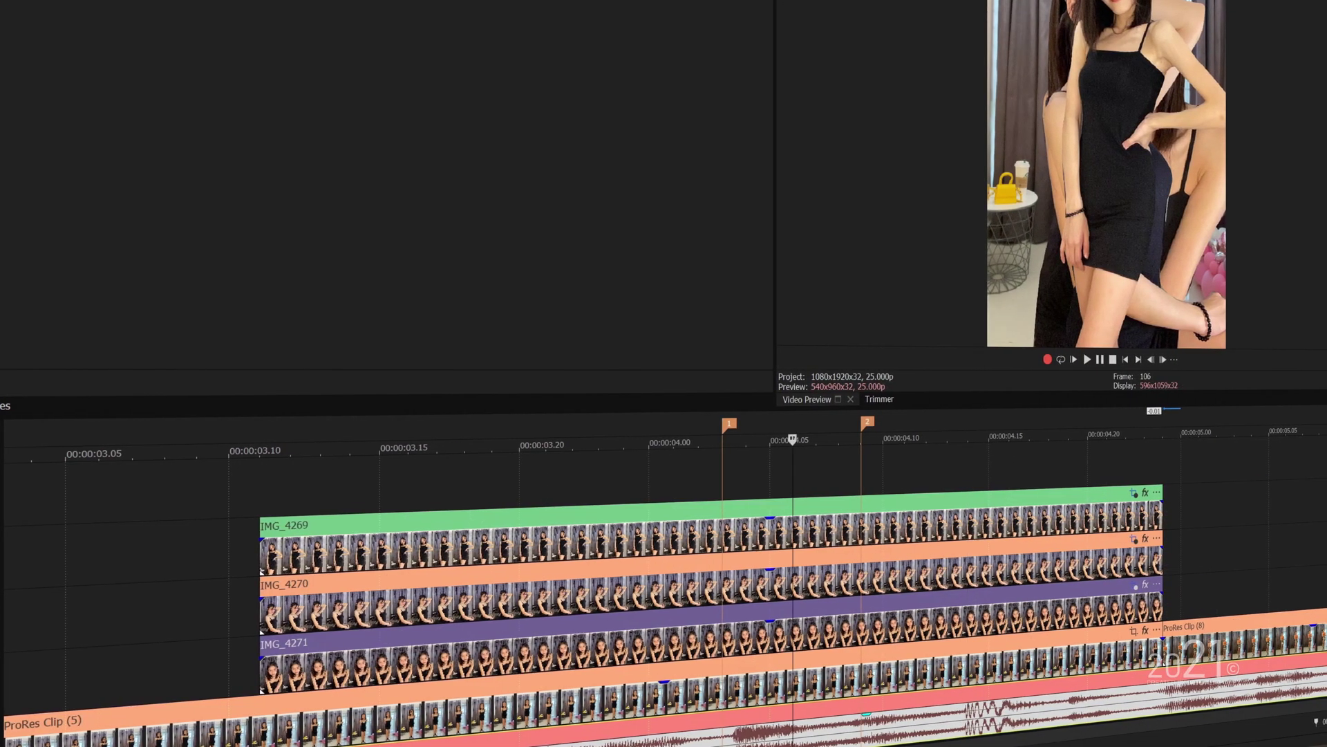
key(space)
key(space)
key(Return)
key(m)
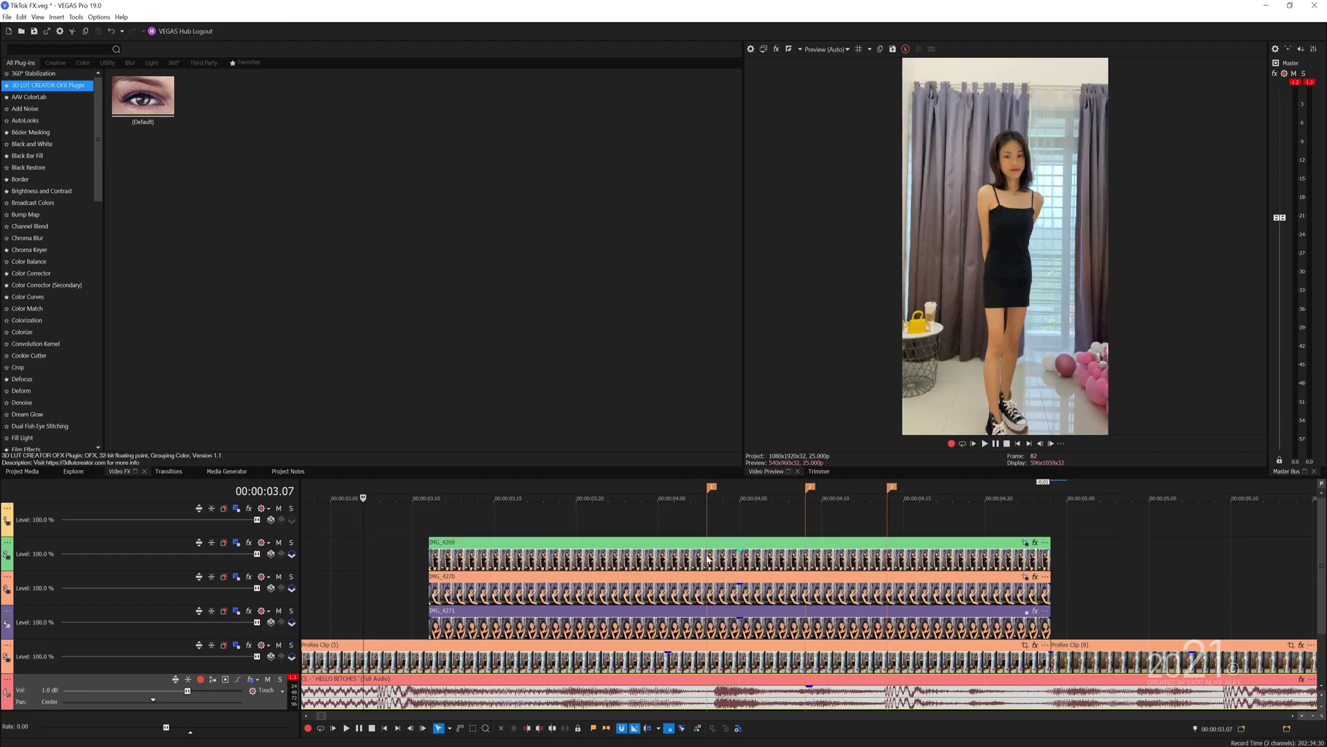
Split IMG_4269, IMG_4270 and IMG_4271 at the first, second and third markers respectively and delete the parts before the splits.
click(707, 560)
key(s)
click(807, 595)
key(s)
click(807, 634)
key(s)
key(Delete)
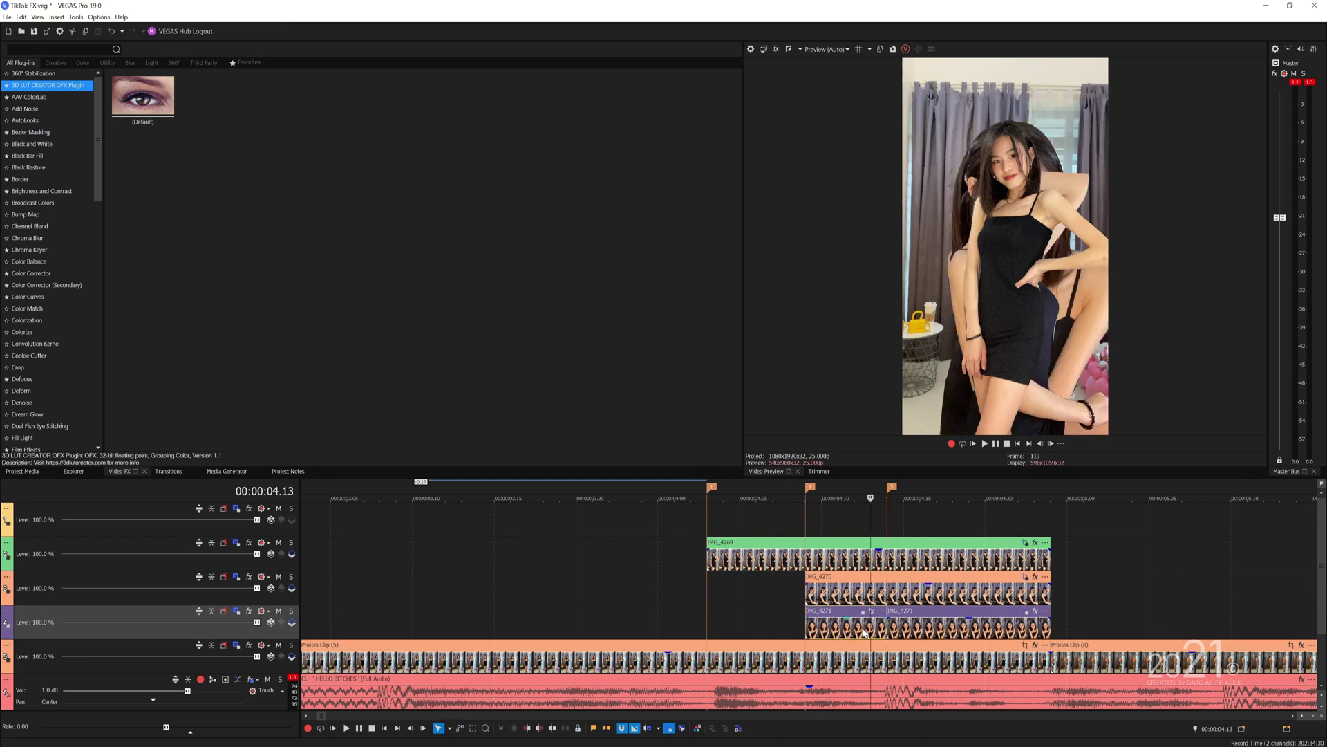
Reposition the photos in Event Pan/Crop at 00:00:04.16, with IMG_4269 on the right, IMG_4270 on the left and IMG_4271 in the middle.
click(920, 600)
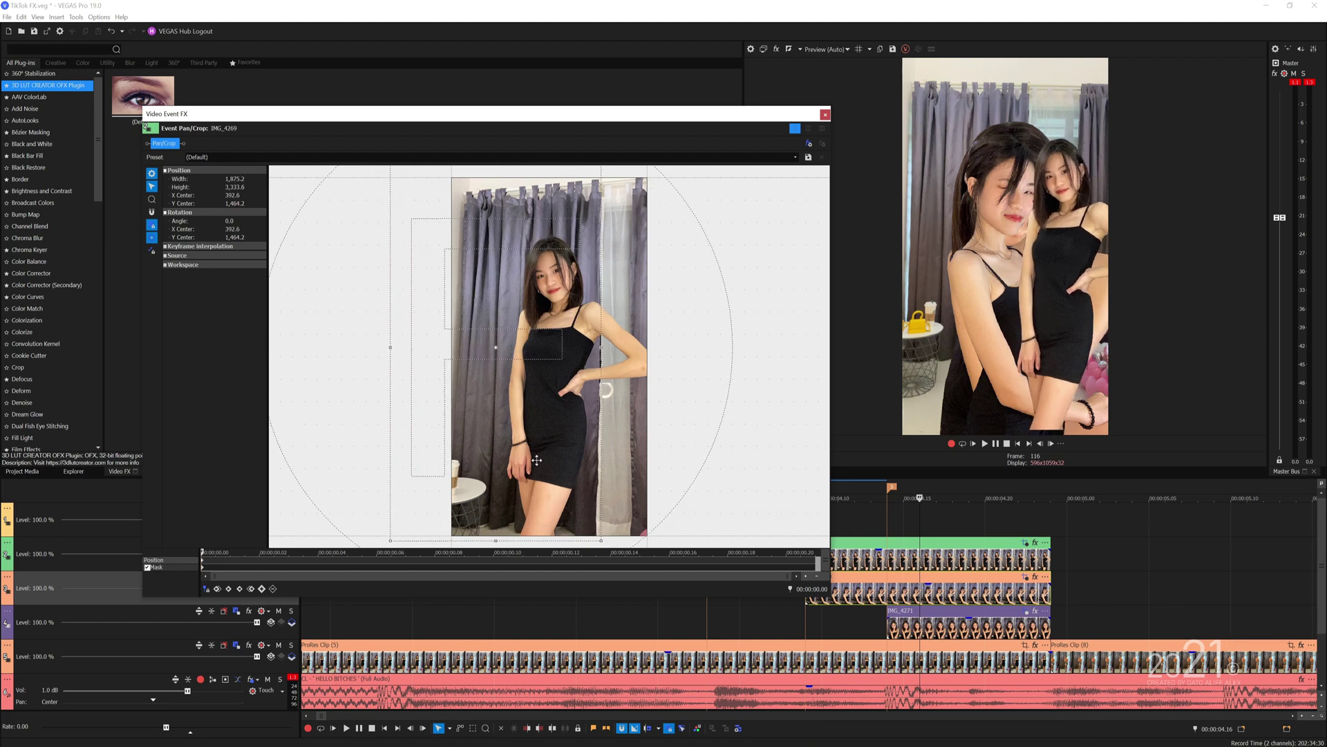
click(1021, 600)
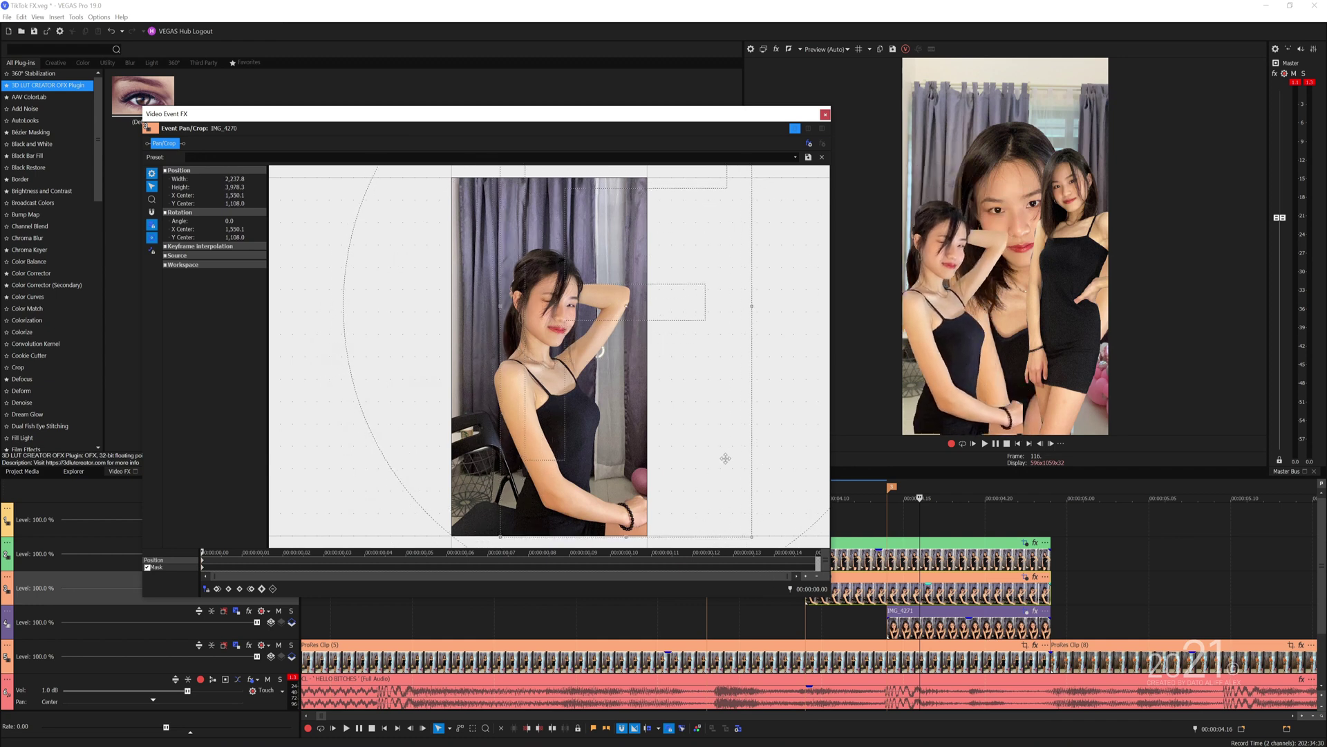
click(1011, 613)
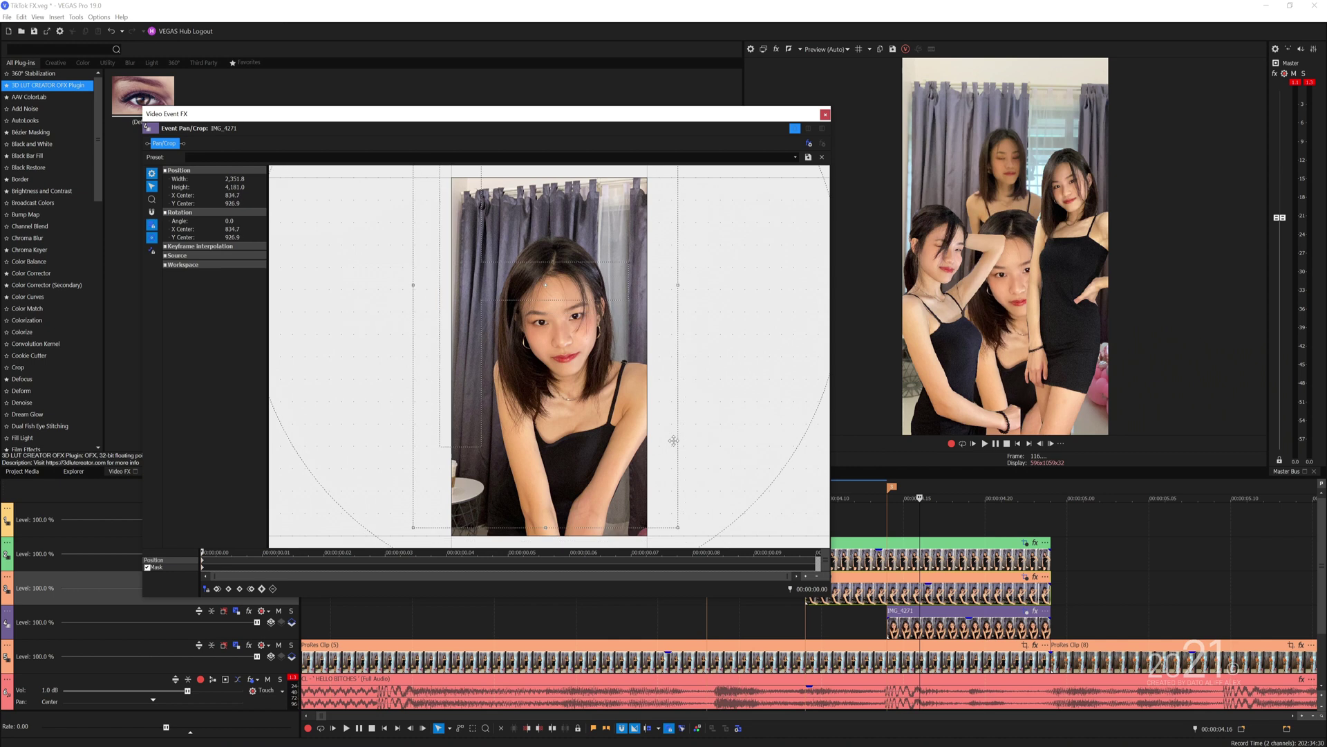
drag(673, 440, 677, 431)
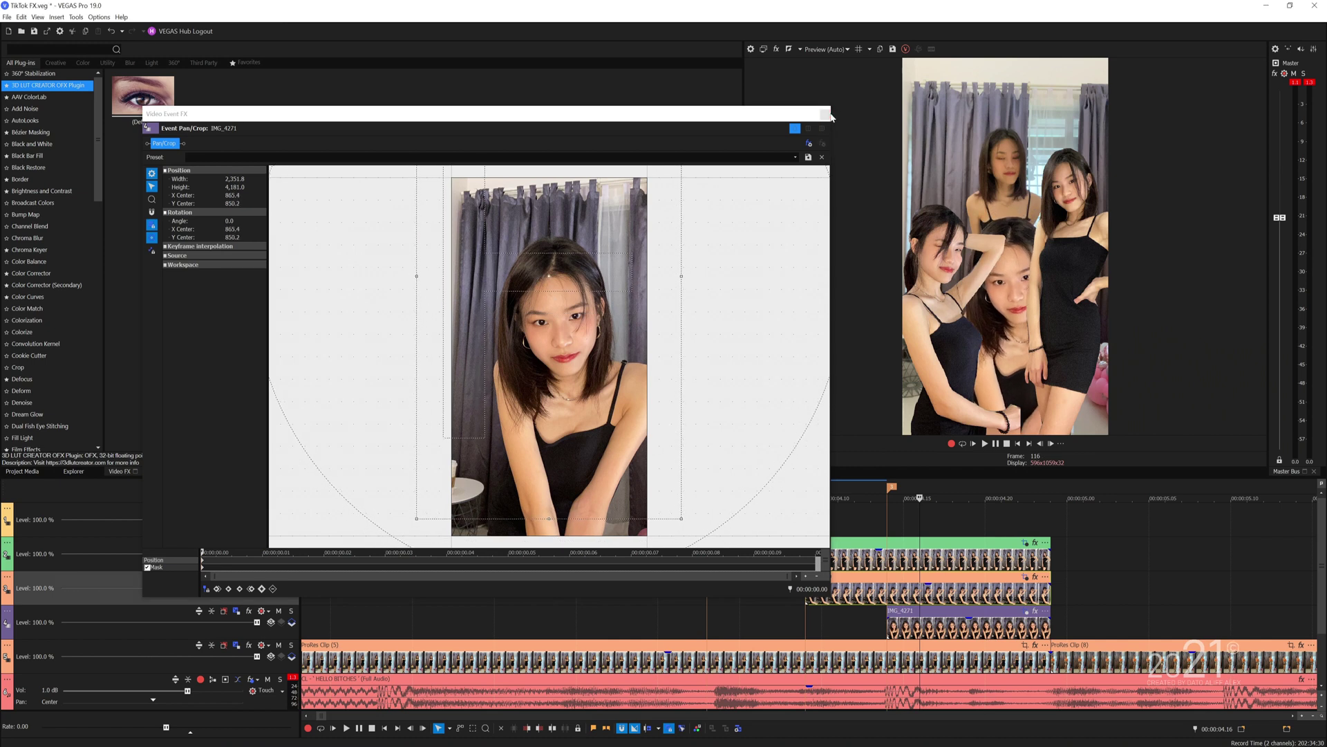
click(825, 114)
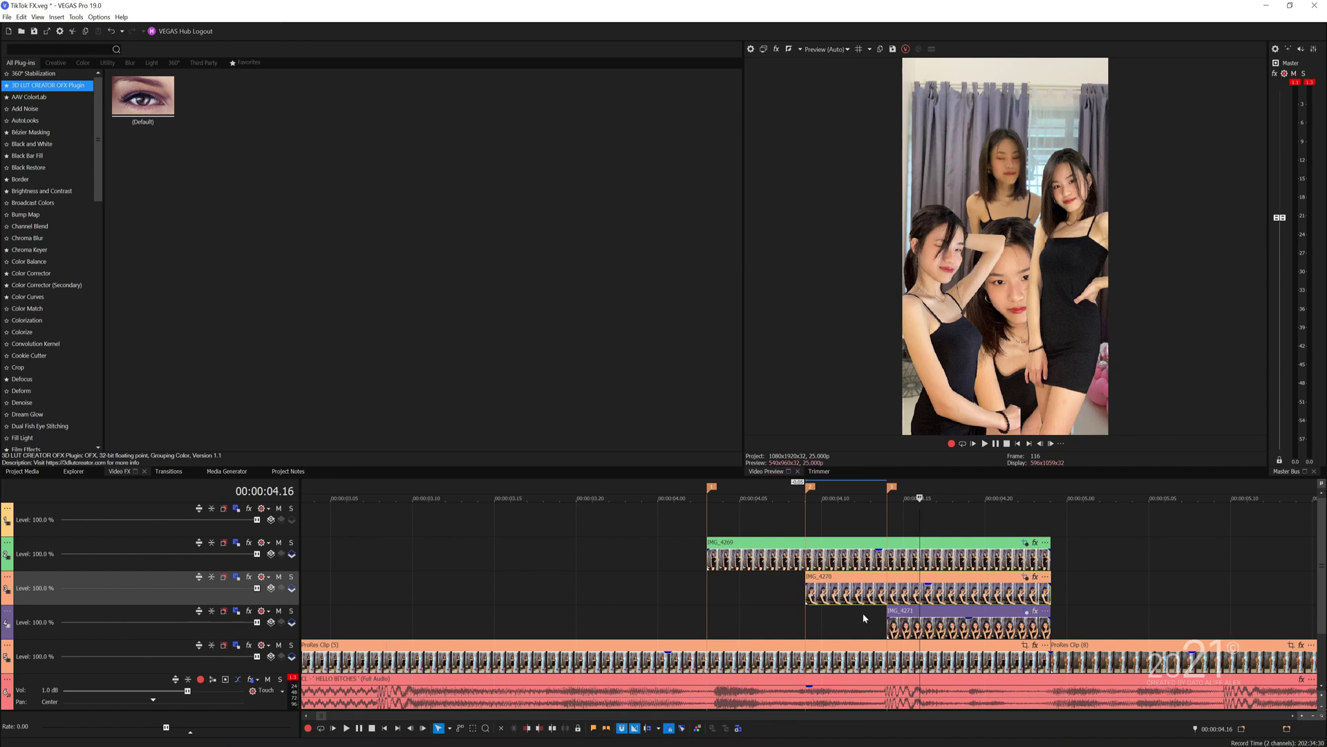
Reorder the photo events across their tracks so IMG_4271 lies above IMG_4270 and IMG_4269 below it, just over the ProRes clips.
drag(902, 626, 902, 522)
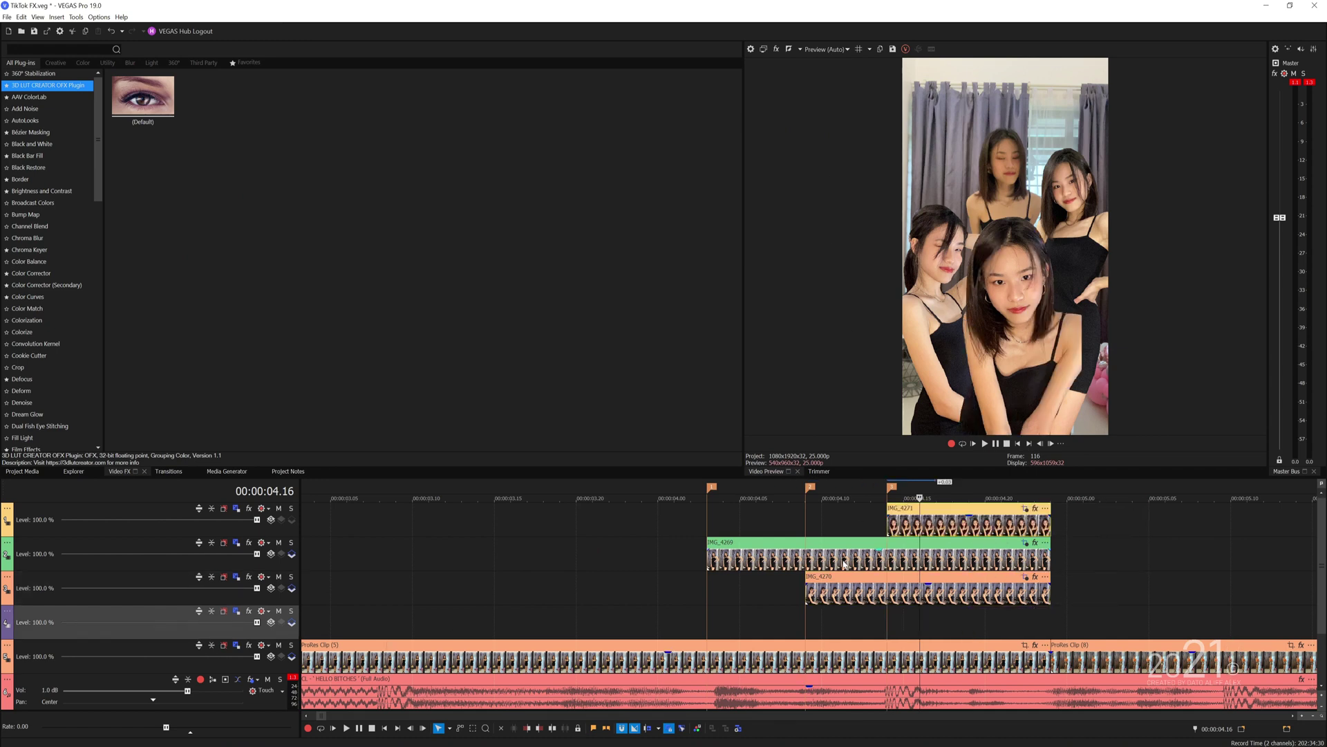
drag(834, 621, 834, 621)
drag(908, 531, 907, 568)
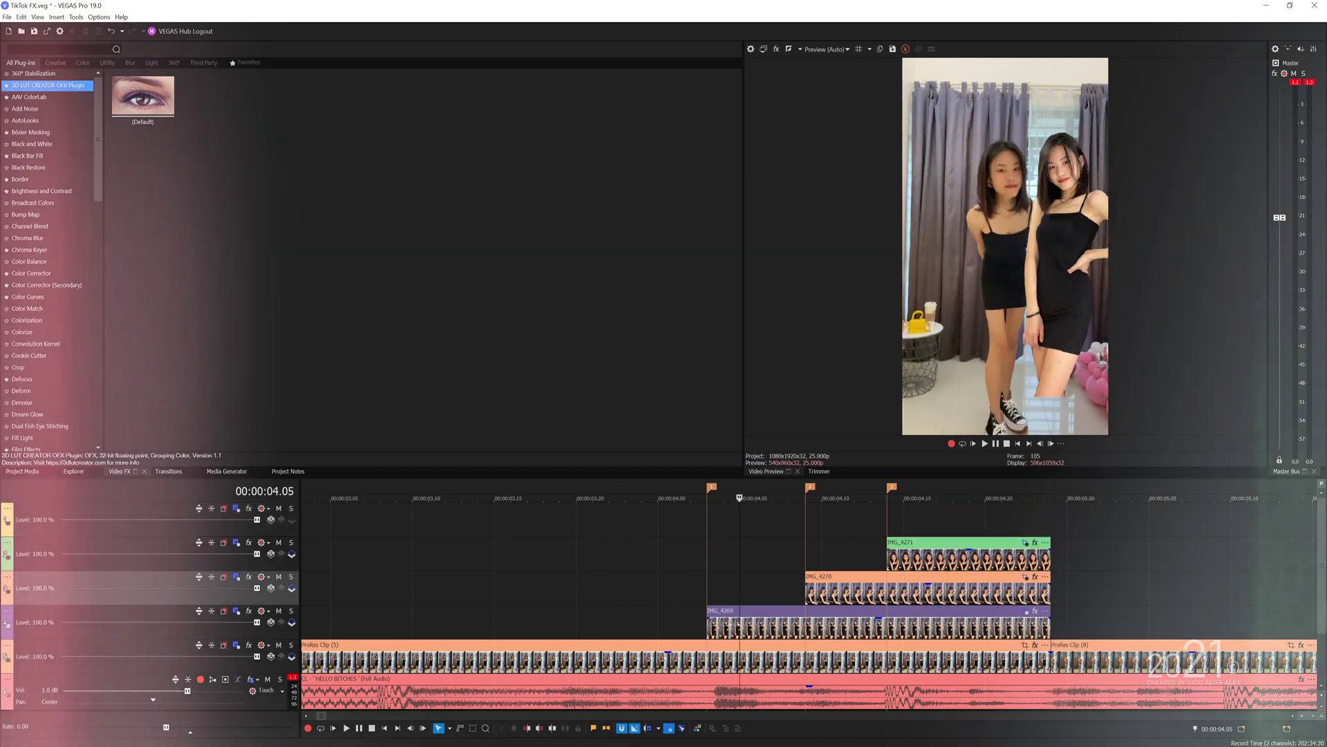
mouse_move(740, 627)
mouse_down()
mouse_move(691, 627)
mouse_move(753, 627)
mouse_up()
Trim the start of IMG_4269 to the third marker at 00:00:04.14 and extend the start of IMG_4271 back to the first marker.
drag(627, 731, 762, 723)
key(Left)
key(Left)
key(Left)
key(Left)
key(Left)
key(Right)
key(Right)
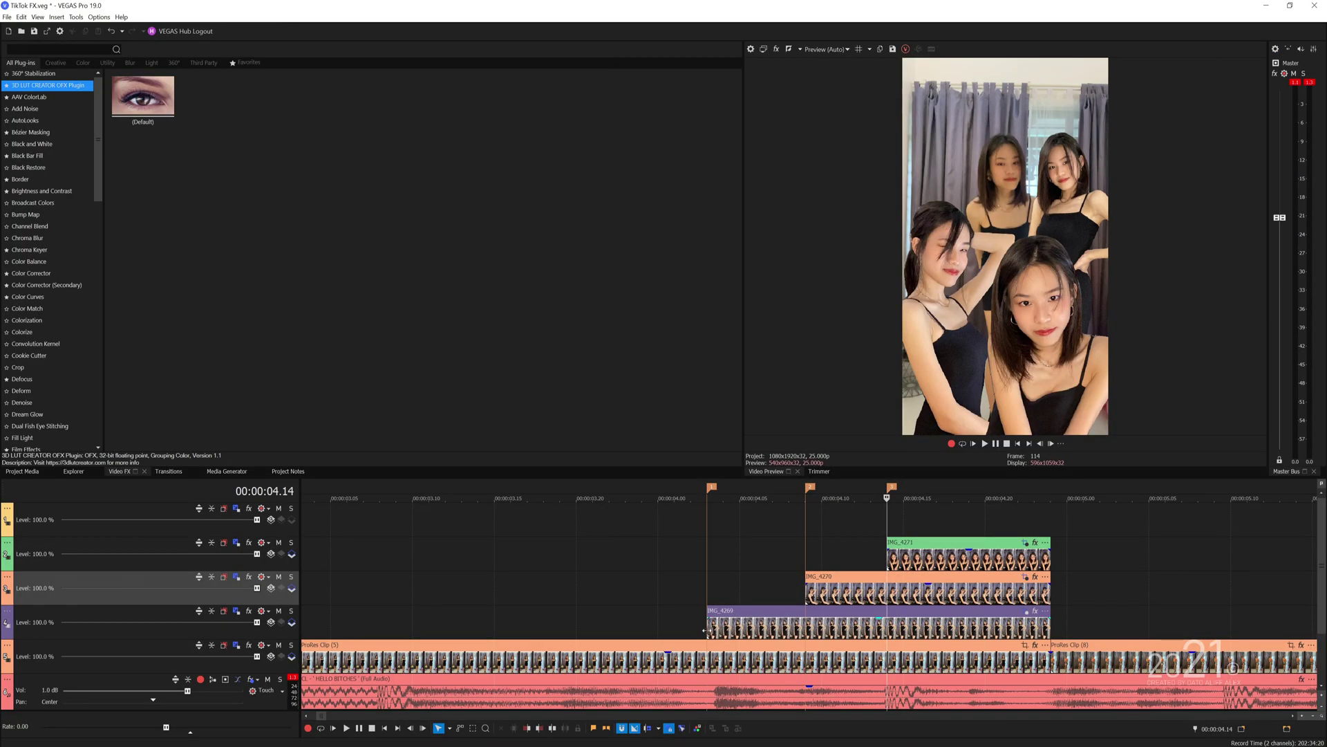
drag(705, 631, 887, 626)
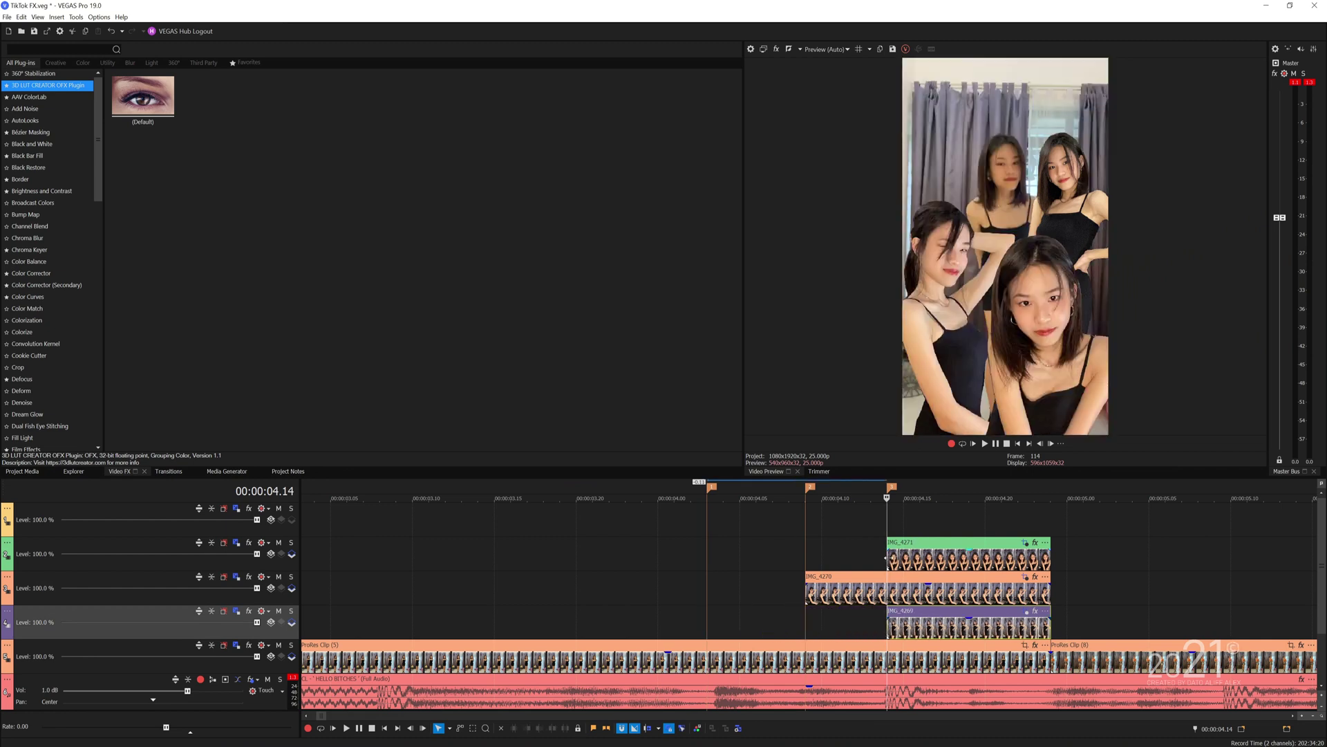
drag(886, 557, 706, 557)
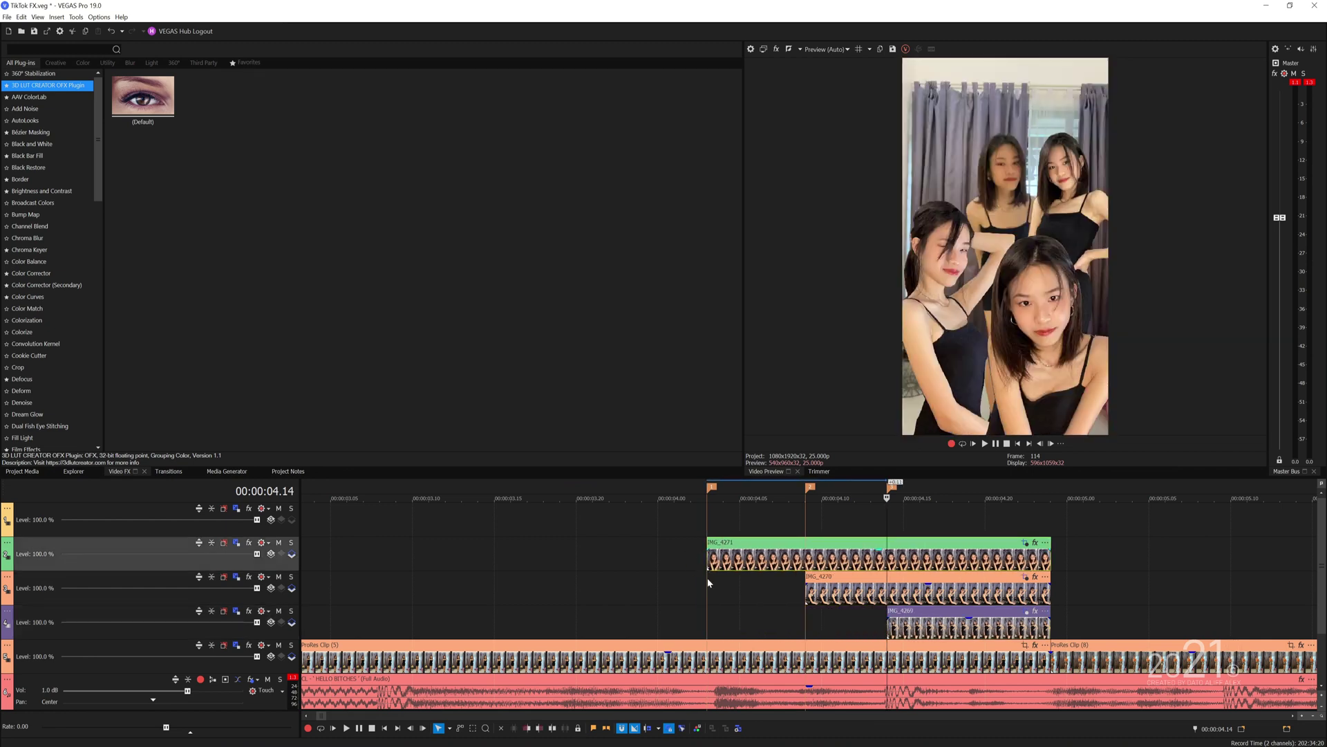
Play the section from just before the first marker to check the photos' order, and park the cursor at 00:00:04.03.
click(677, 596)
key(space)
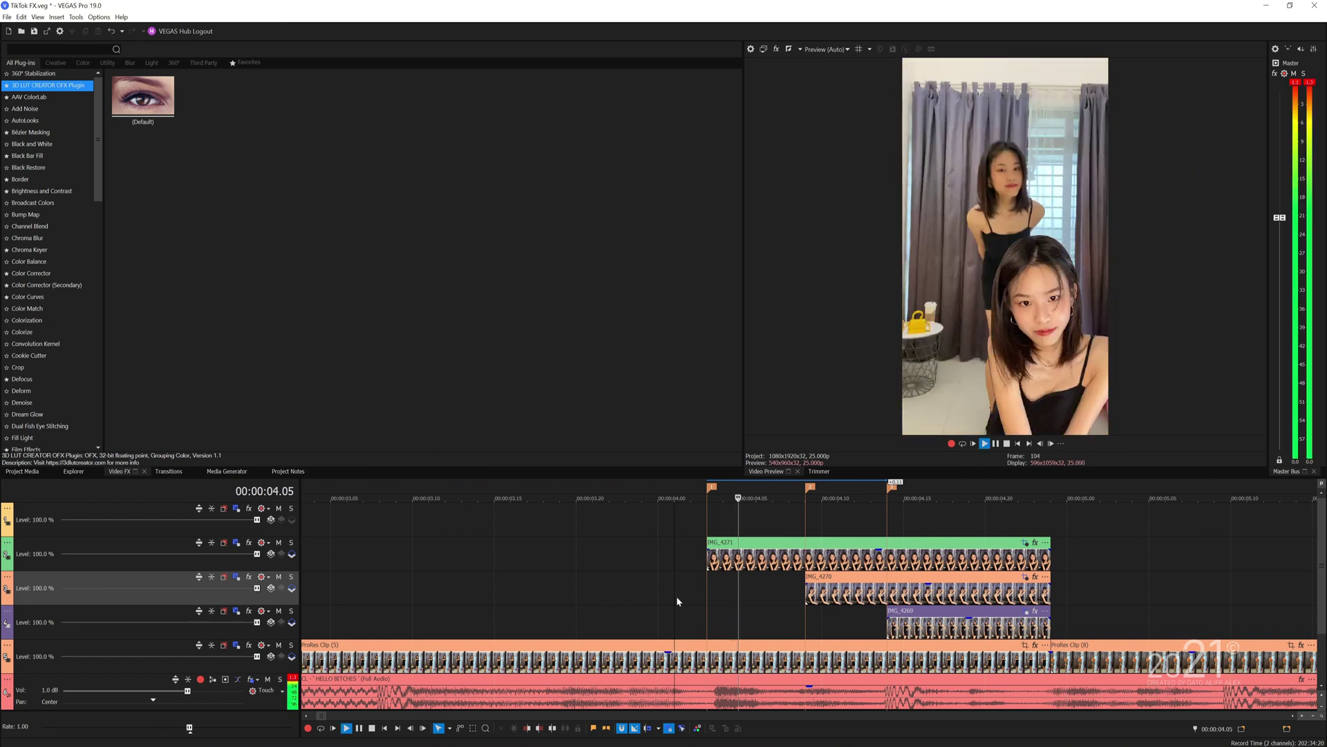
click(766, 562)
key(space)
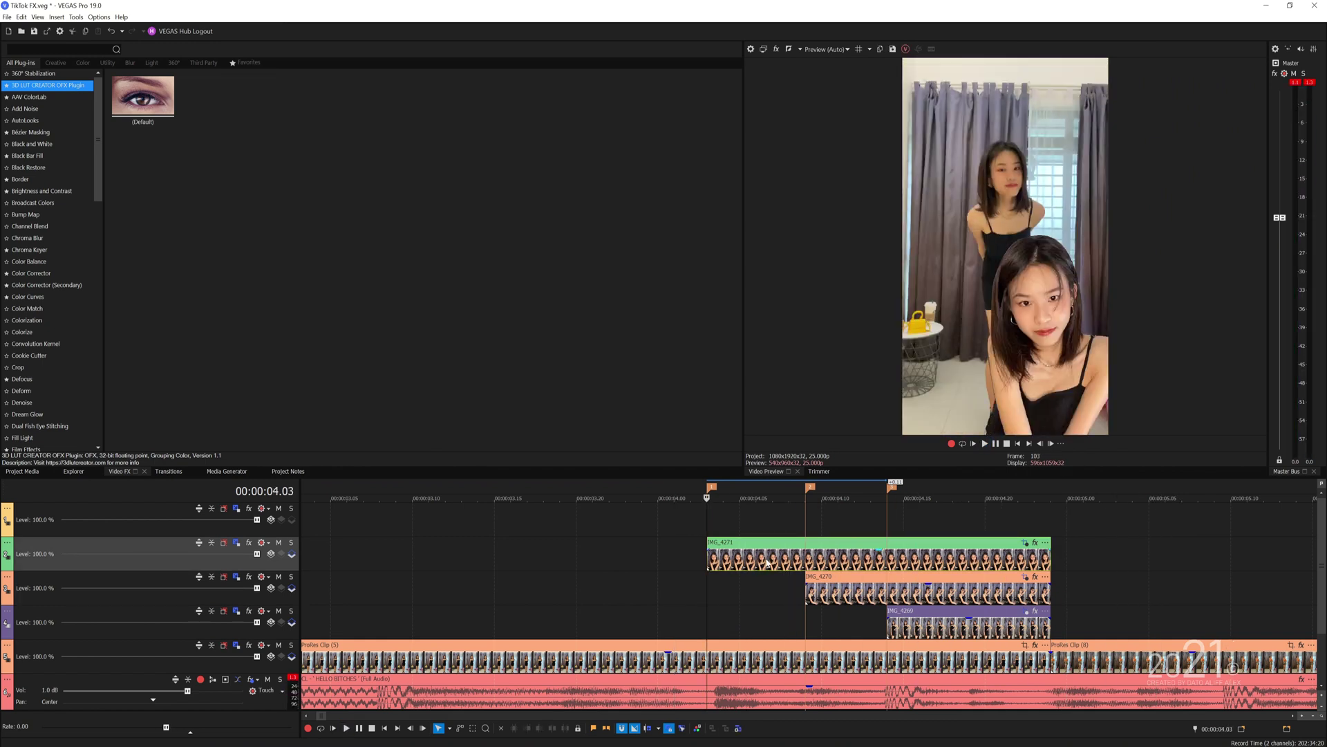
Open Event Pan/Crop for IMG_4271 and move its window clear of the photo events.
click(1026, 543)
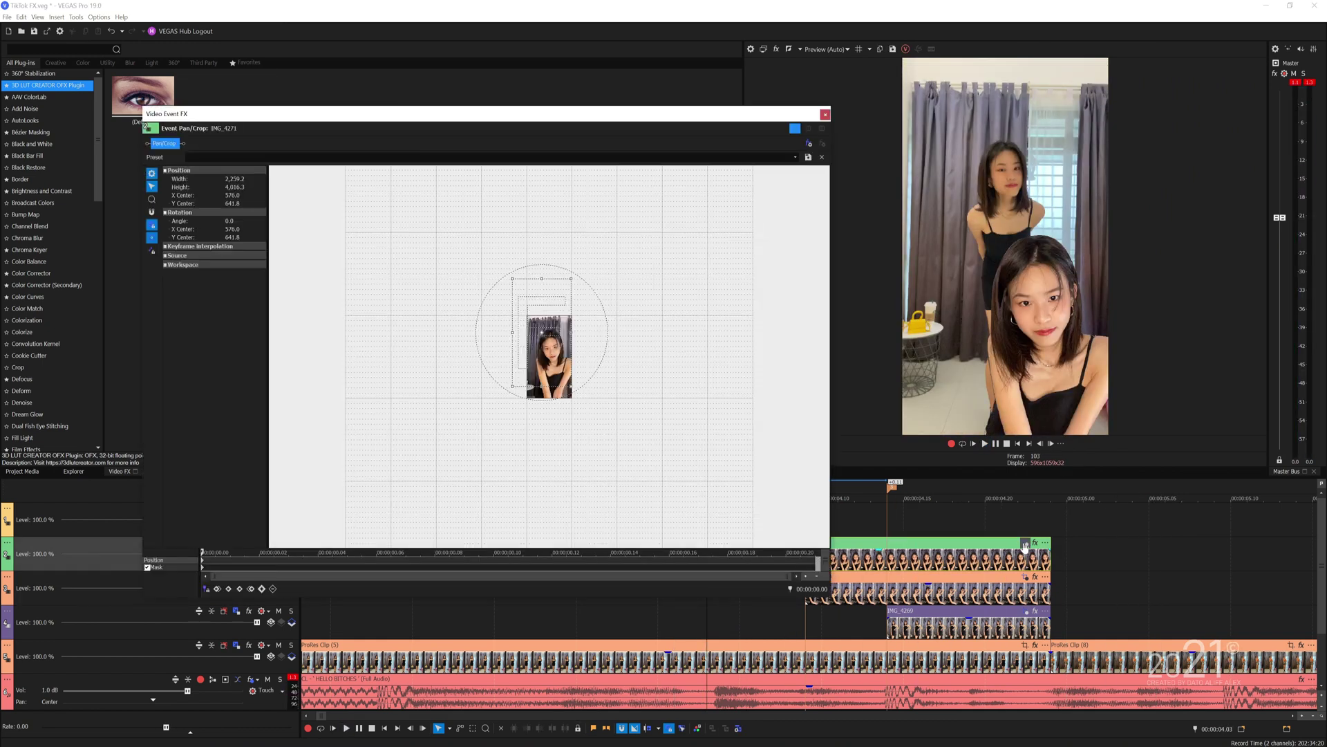
scroll(865, 635, up, 5)
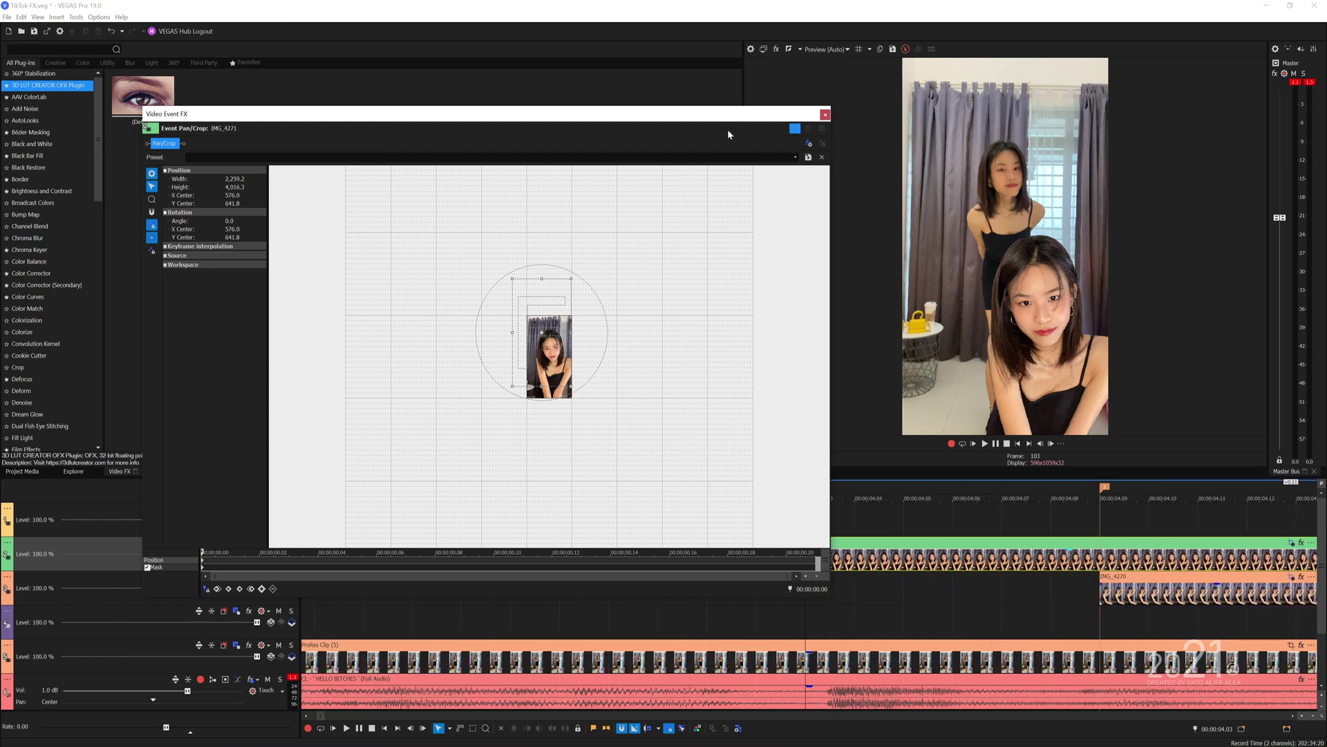
click(621, 104)
drag(609, 121, 467, 120)
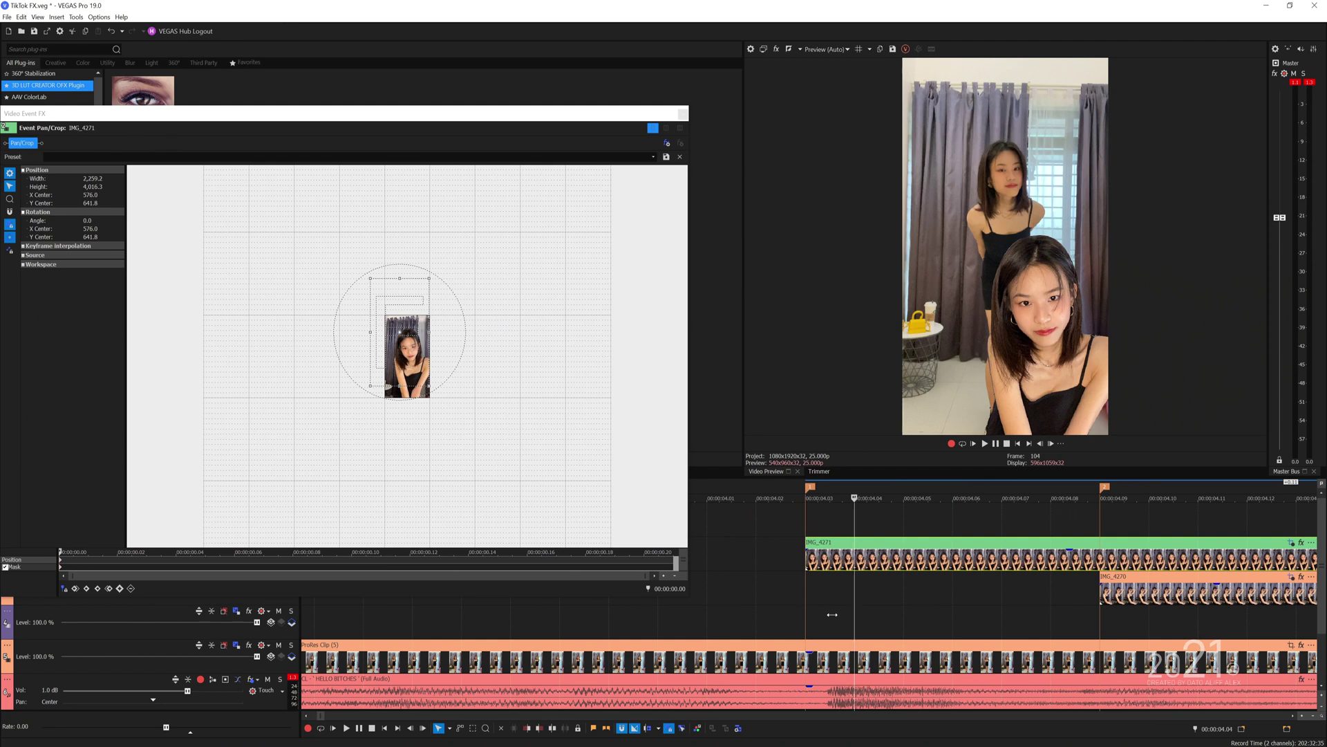
Shift IMG_4271 to start at 00:00:04.00, extend its end level with the other photos, and place the cursor at 00:00:04.03.
scroll(834, 619, down, 4)
drag(949, 563, 924, 564)
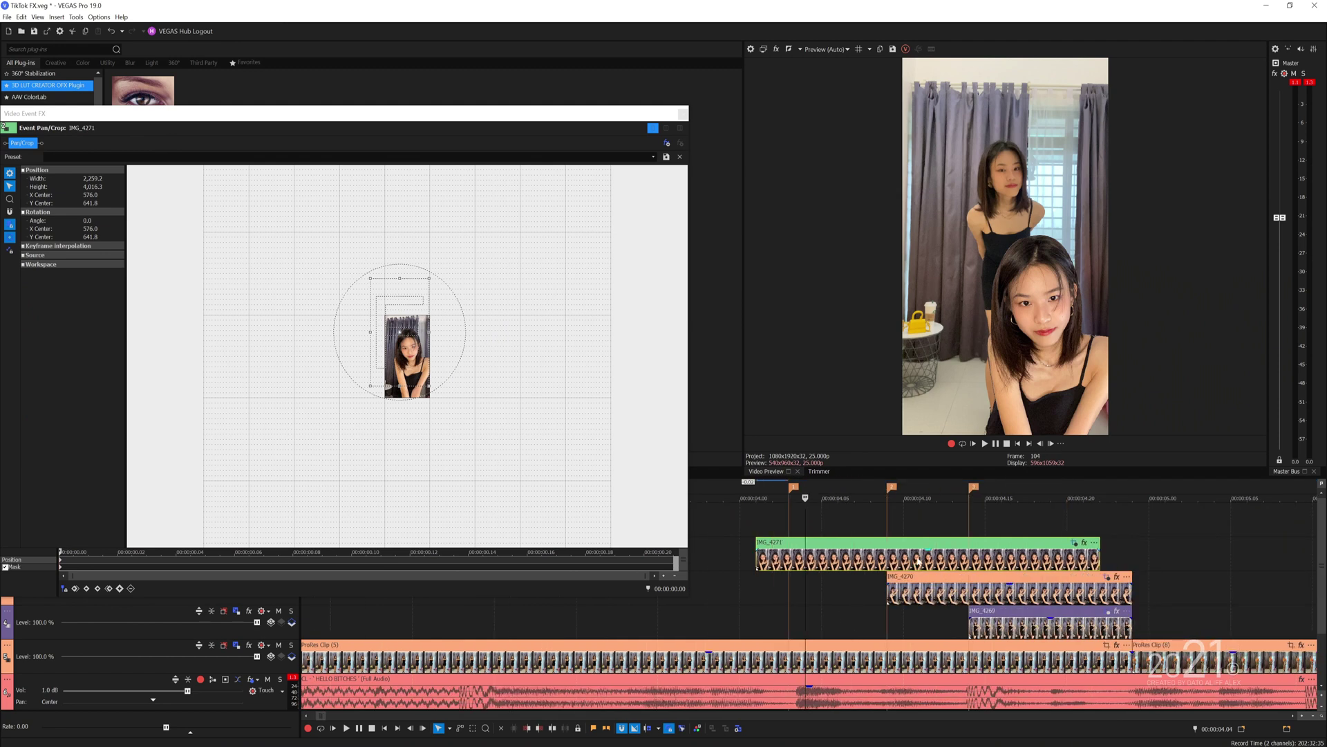
drag(1099, 563, 1132, 561)
click(791, 592)
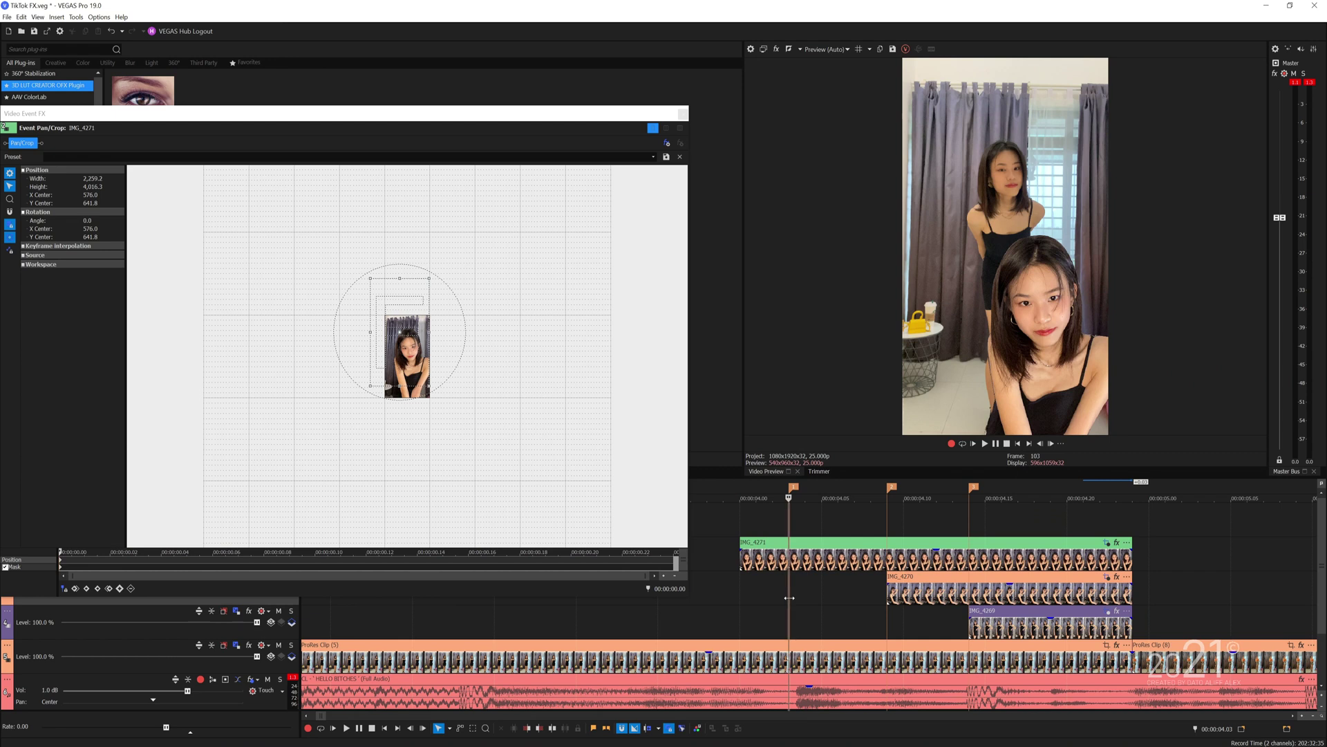
click(754, 601)
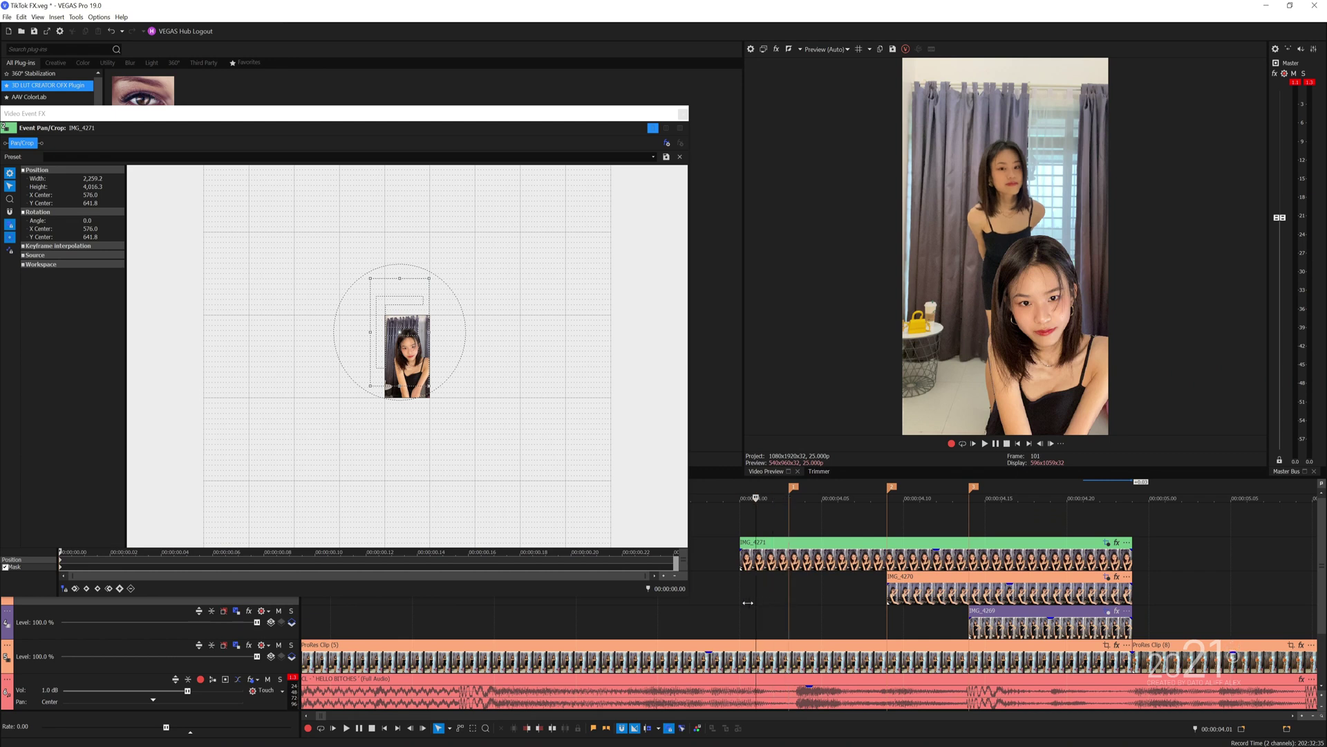
click(786, 605)
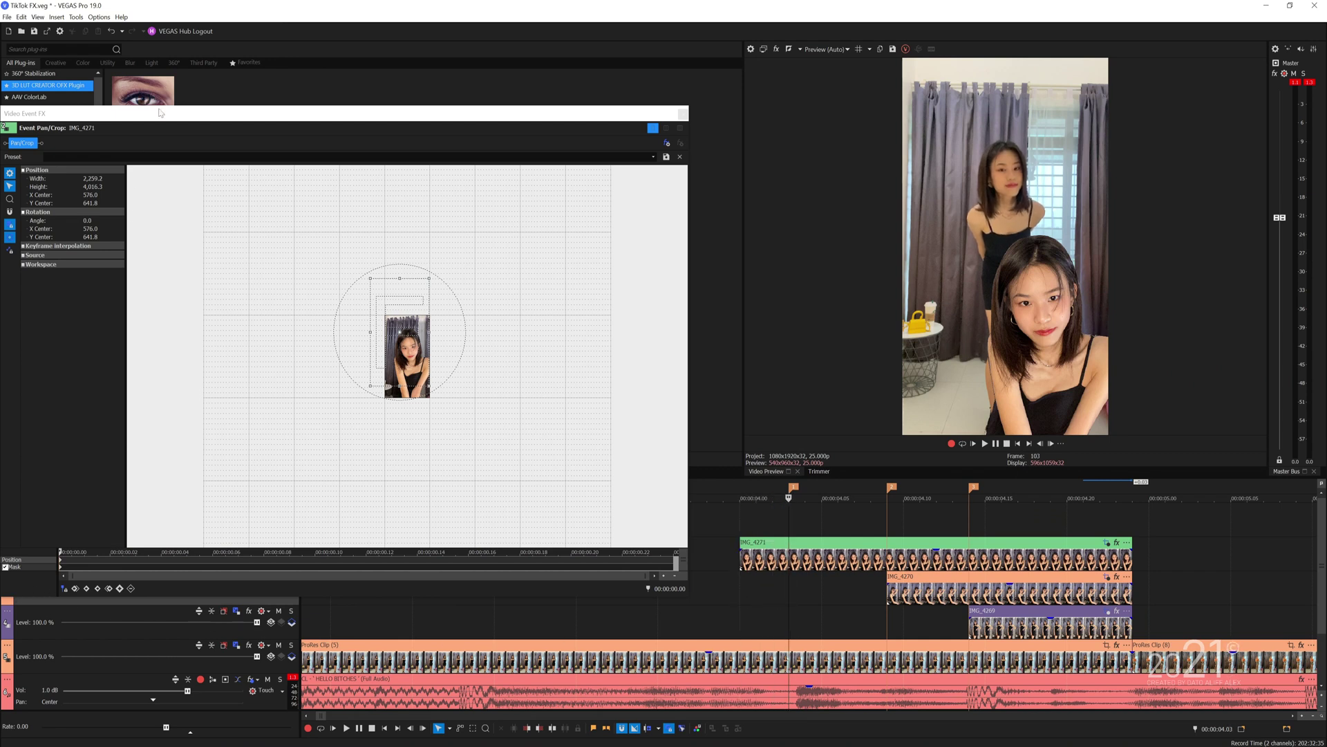
With cursor sync on, add a Position keyframe for IMG_4271 at 00:00:00.03, and at the start move the photo off the frame's right side, X Center -967.5.
click(159, 113)
drag(210, 121, 273, 109)
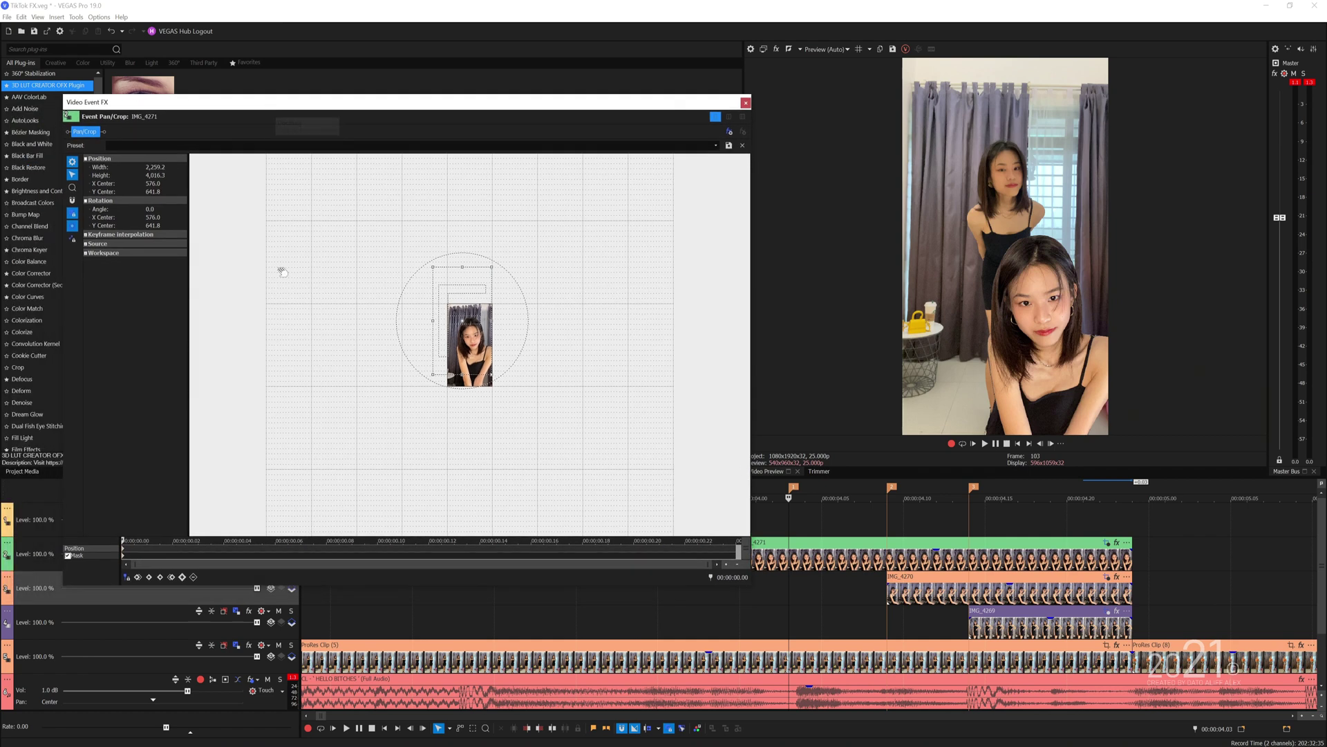
click(128, 576)
scroll(524, 336, up, 5)
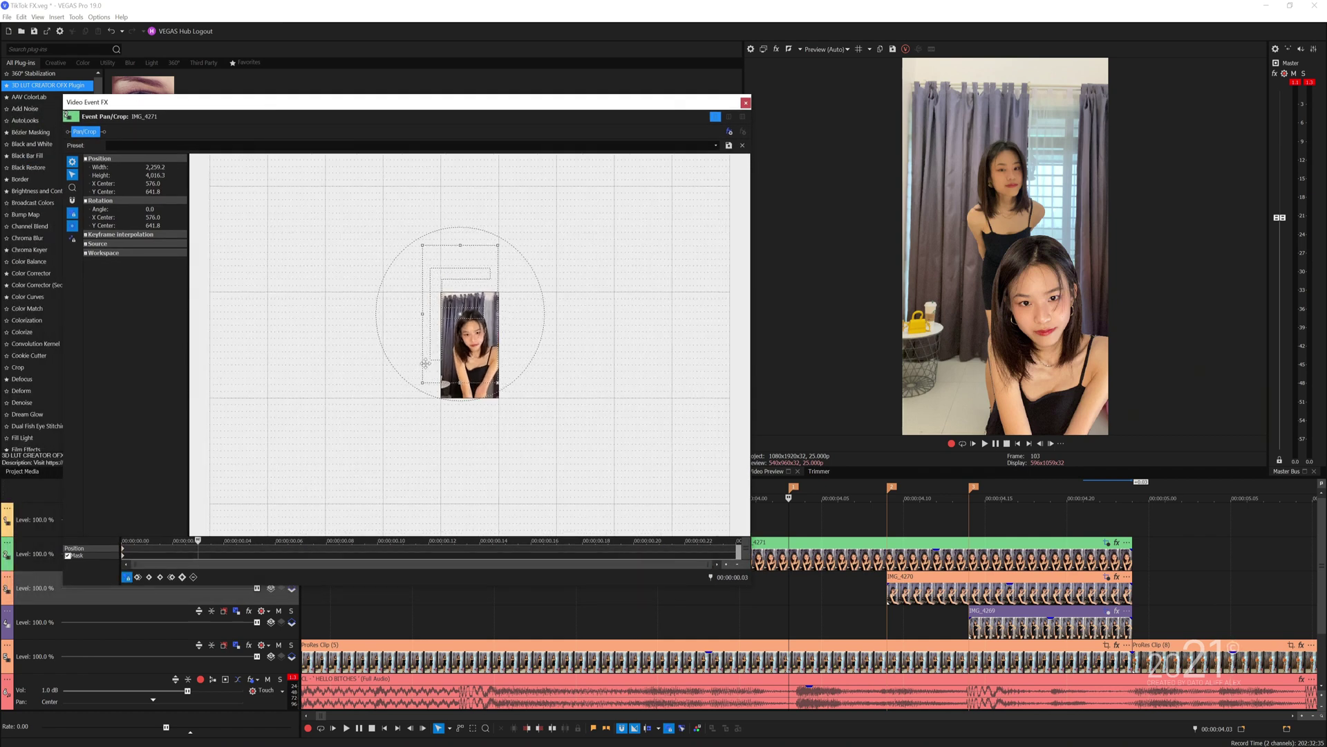
scroll(545, 325, up, 2)
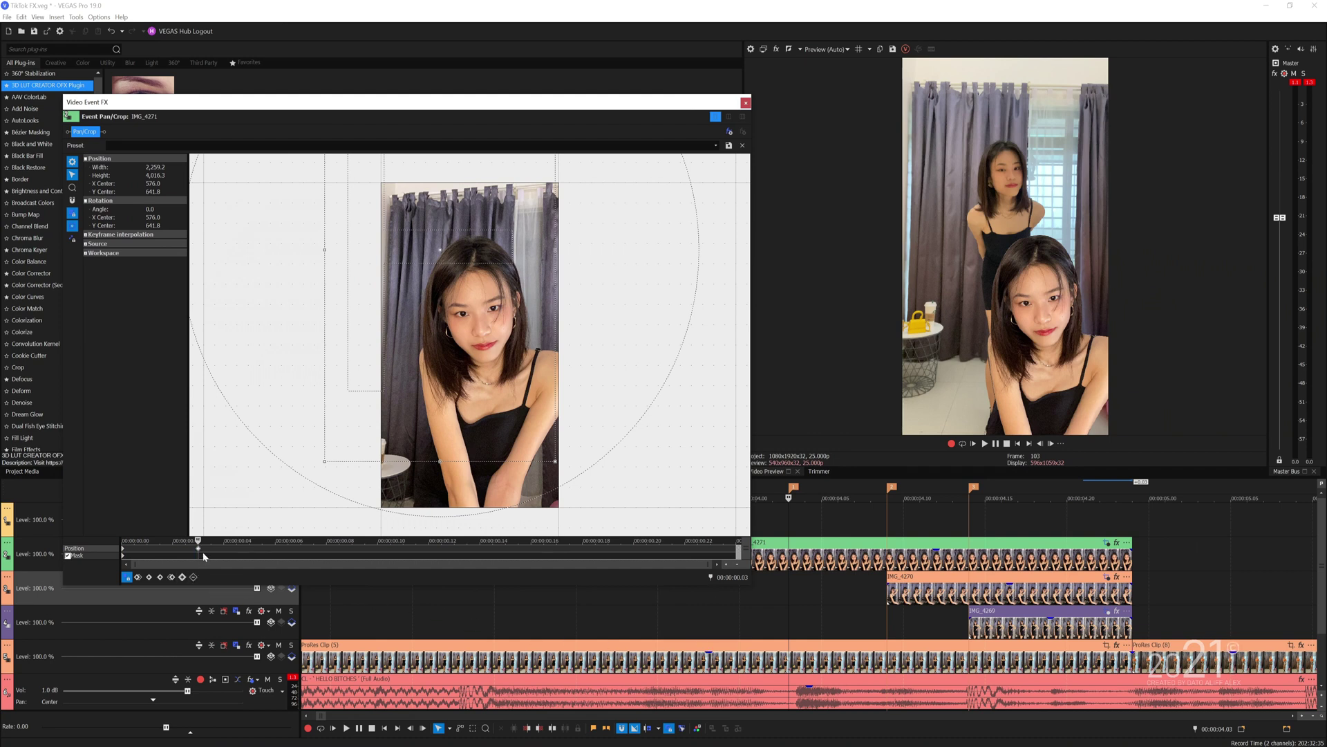
drag(199, 547, 112, 541)
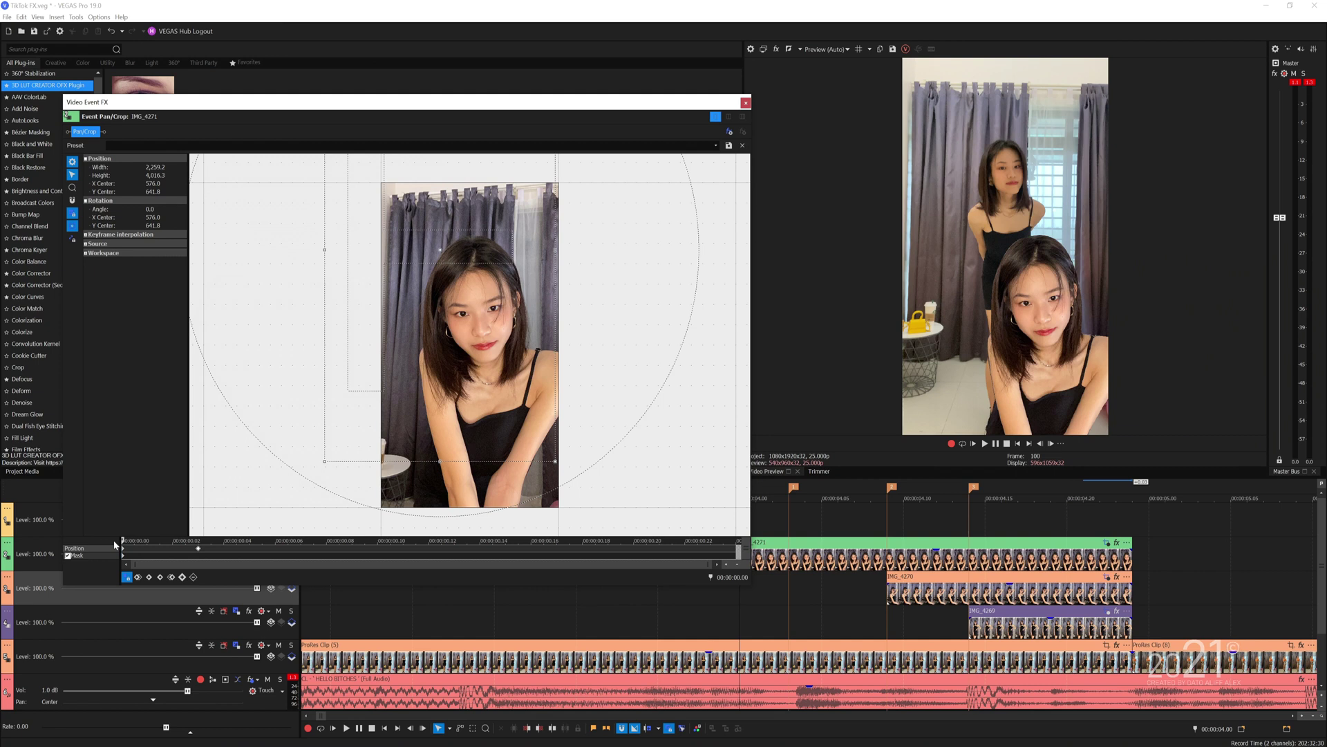
drag(484, 419, 363, 417)
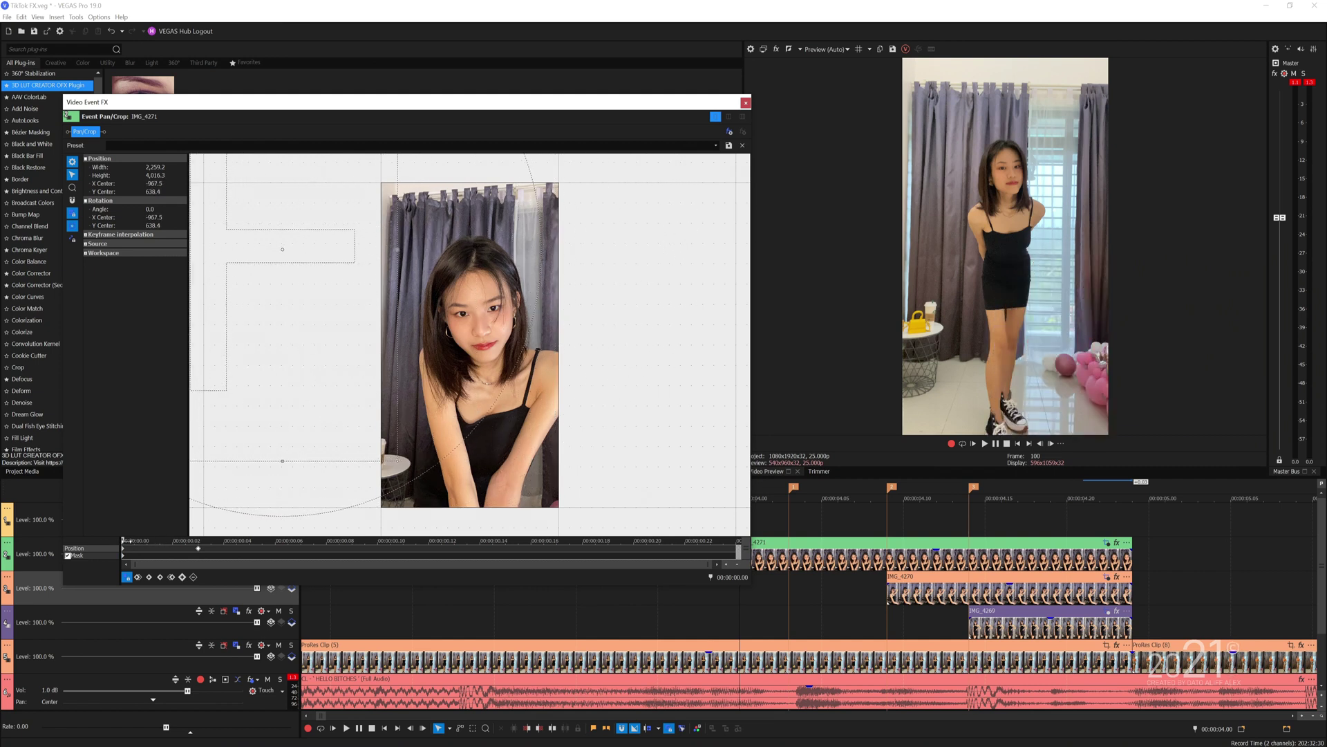
Add an overshoot Position keyframe at 00:00:00.04 by nudging IMG_4271 slightly to the left, with X Center at 609.8.
drag(128, 542, 199, 547)
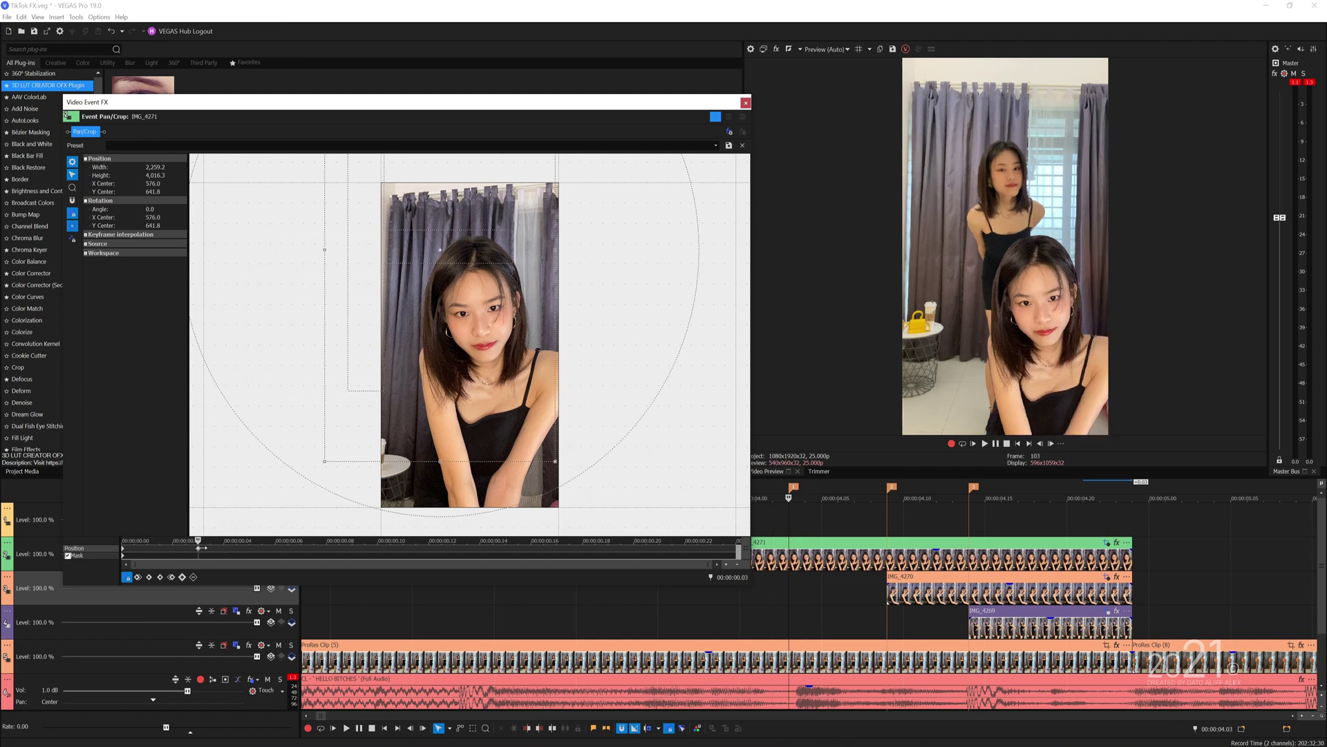
scroll(463, 550, up, 1)
scroll(849, 599, up, 5)
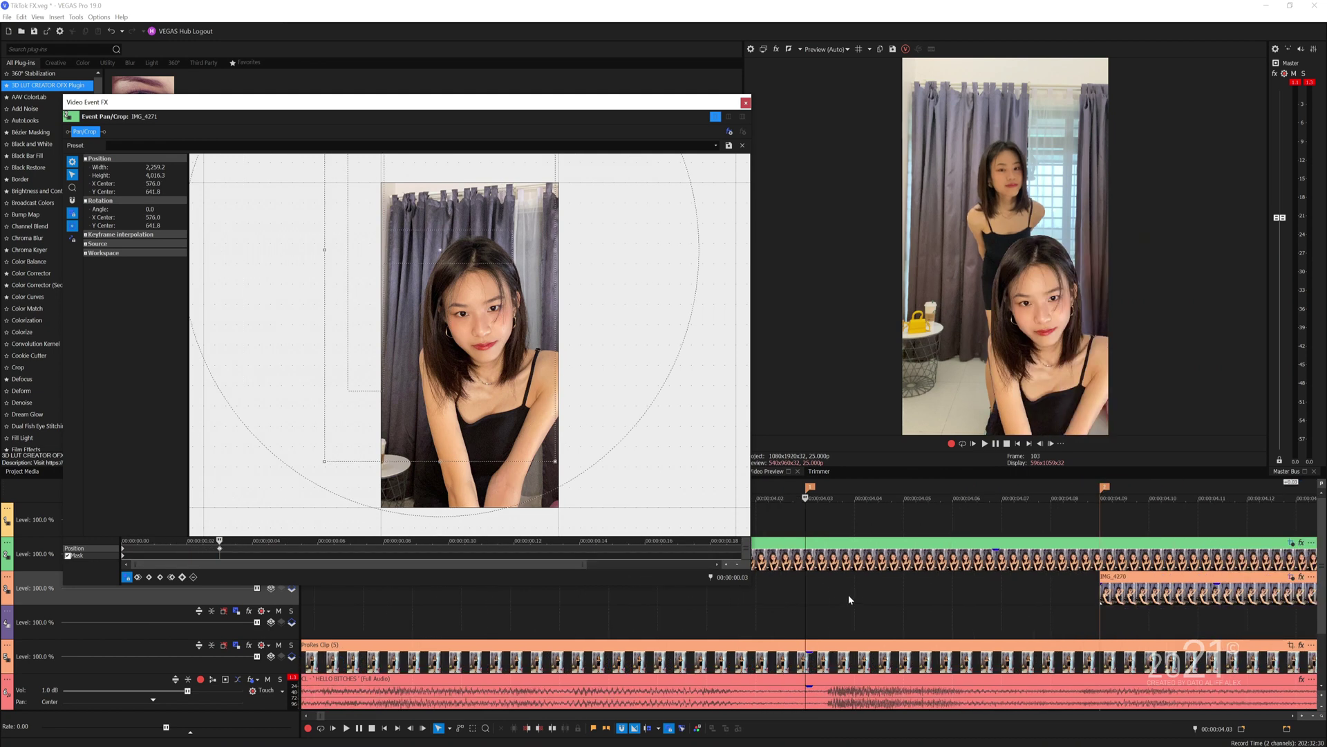
drag(804, 599, 840, 598)
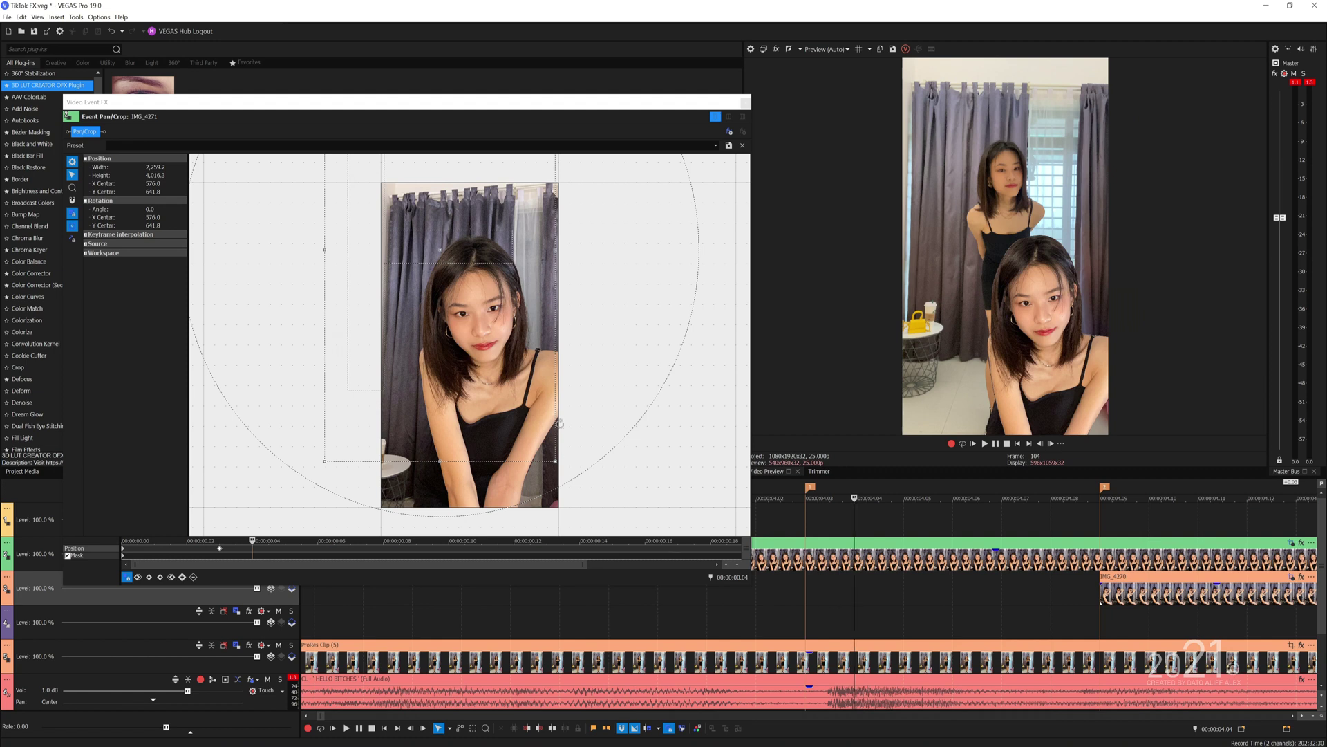
drag(540, 400, 540, 401)
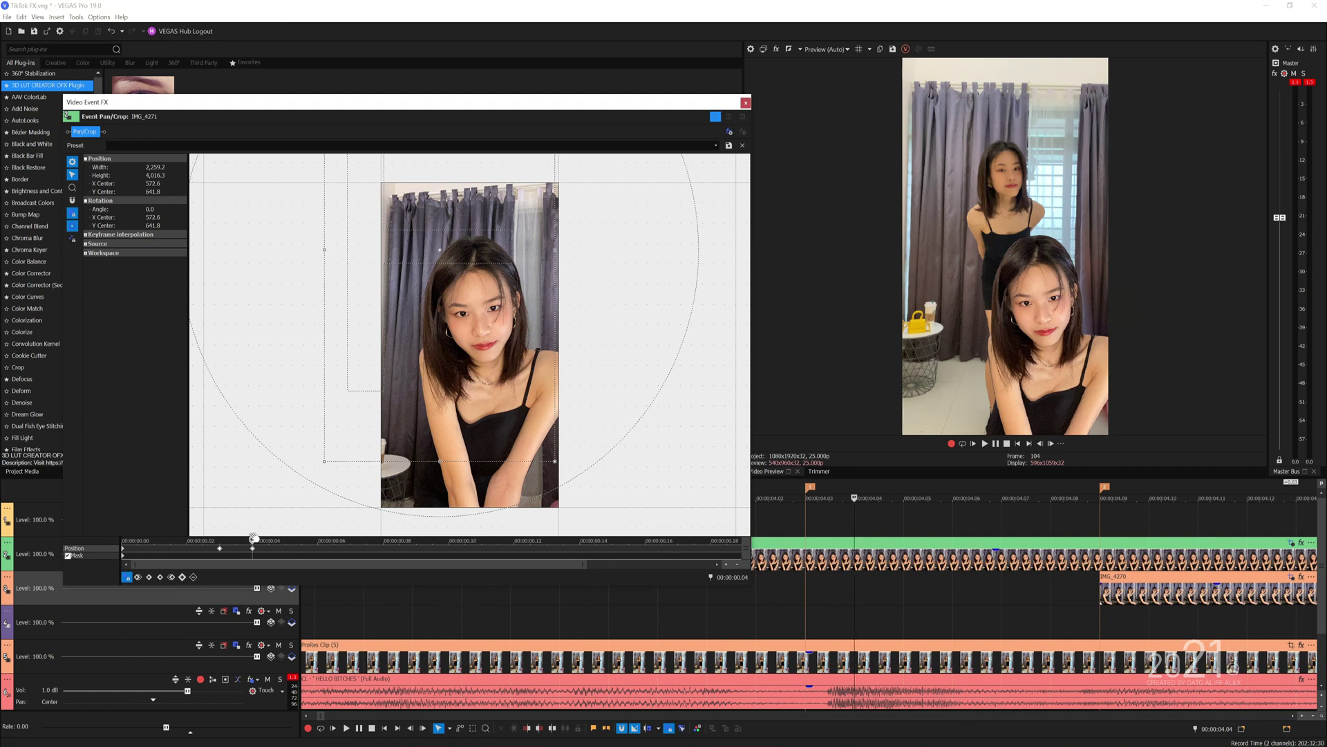
mouse_move(251, 540)
mouse_down()
mouse_move(211, 540)
mouse_move(258, 540)
mouse_up()
key(Right)
key(Right)
key(Right)
key(Right)
key(Right)
key(Right)
key(Right)
key(Right)
key(Right)
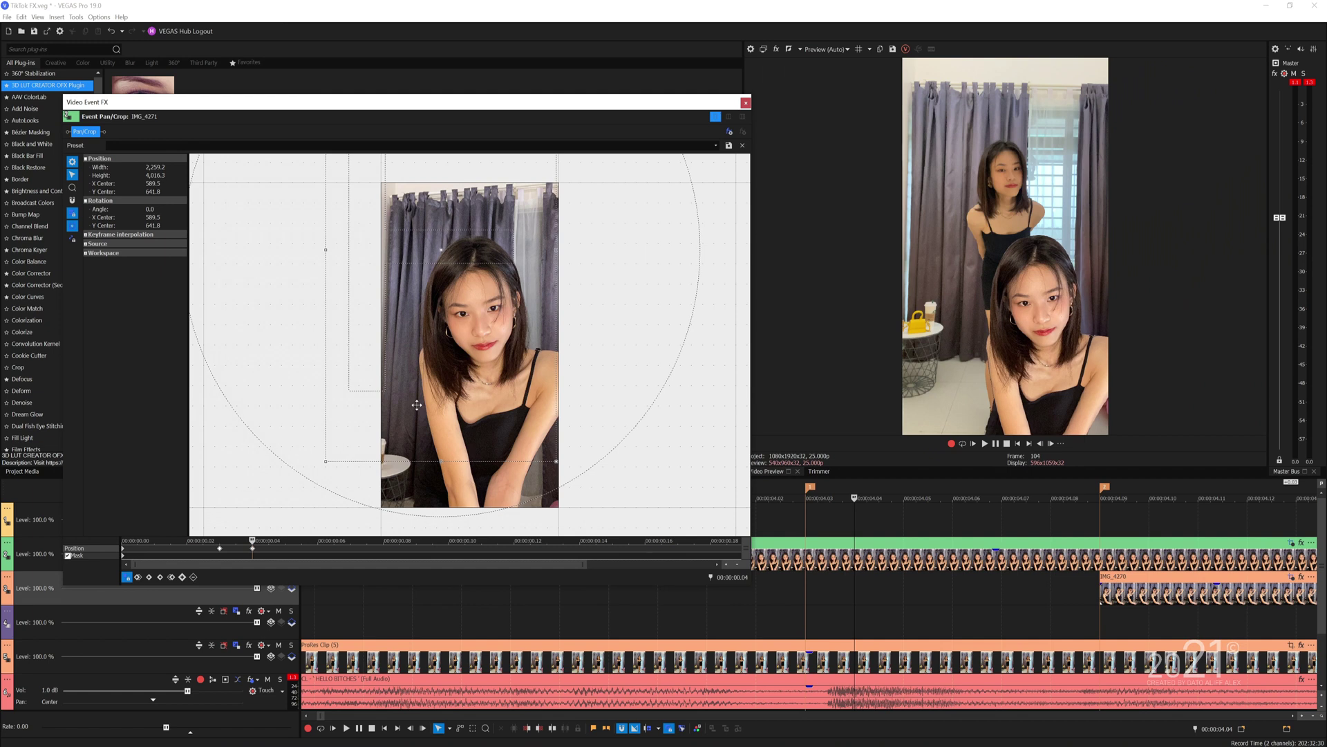
key(Right)
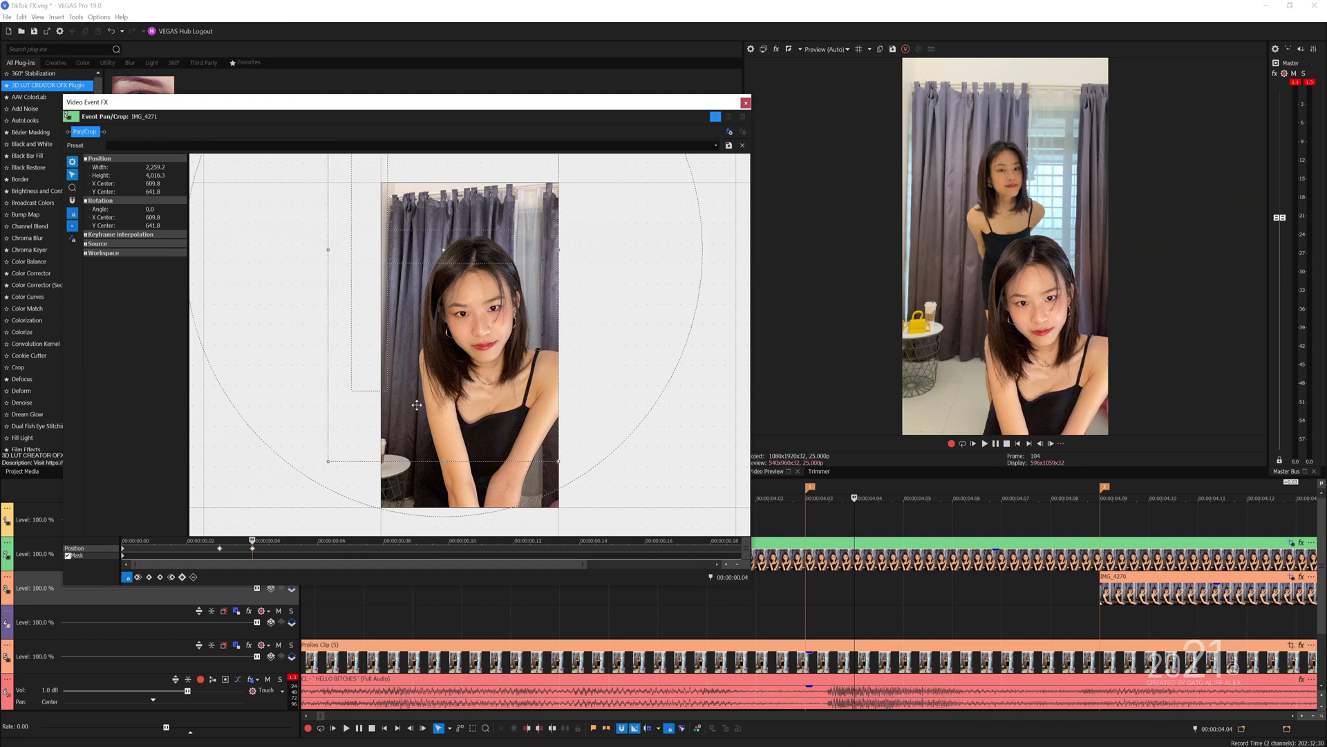
Copy the Position keyframe at 00:00:00.03 and paste it at 00:00:00.06.
click(219, 550)
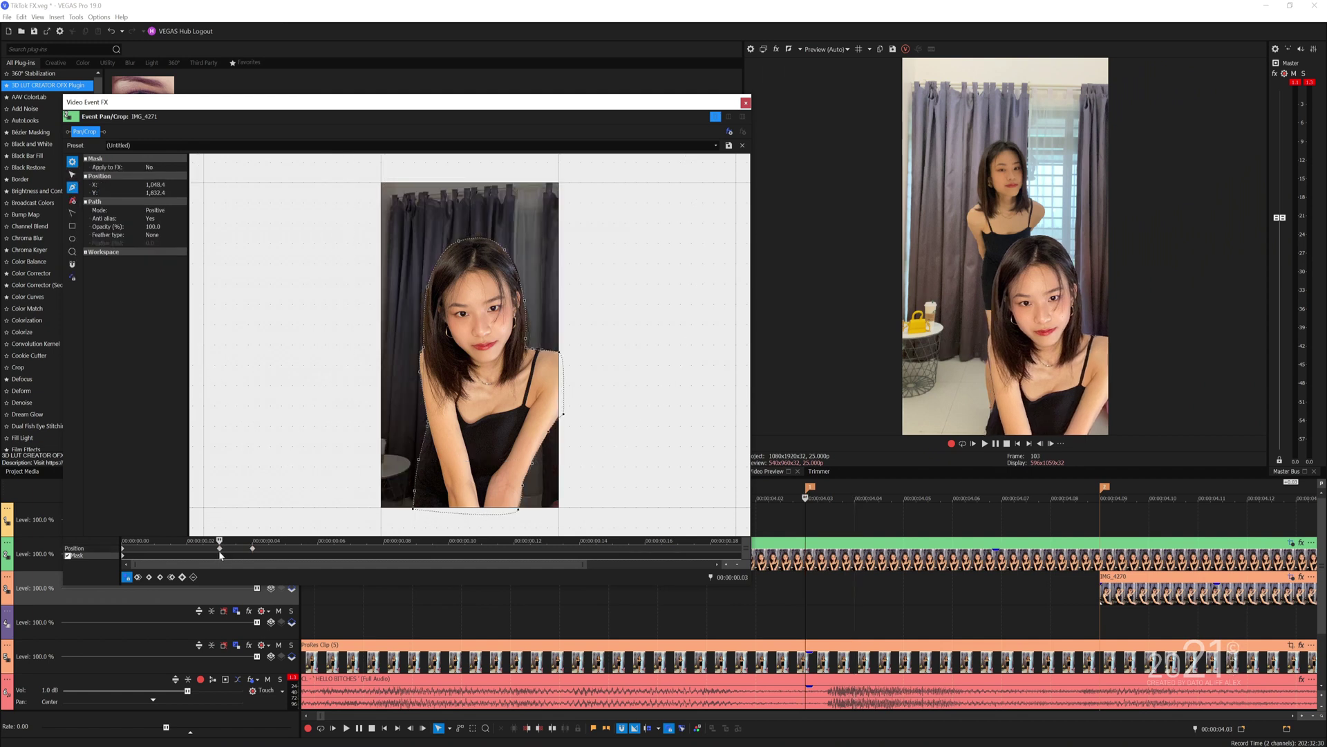
right_click(218, 551)
click(242, 569)
drag(222, 542, 269, 543)
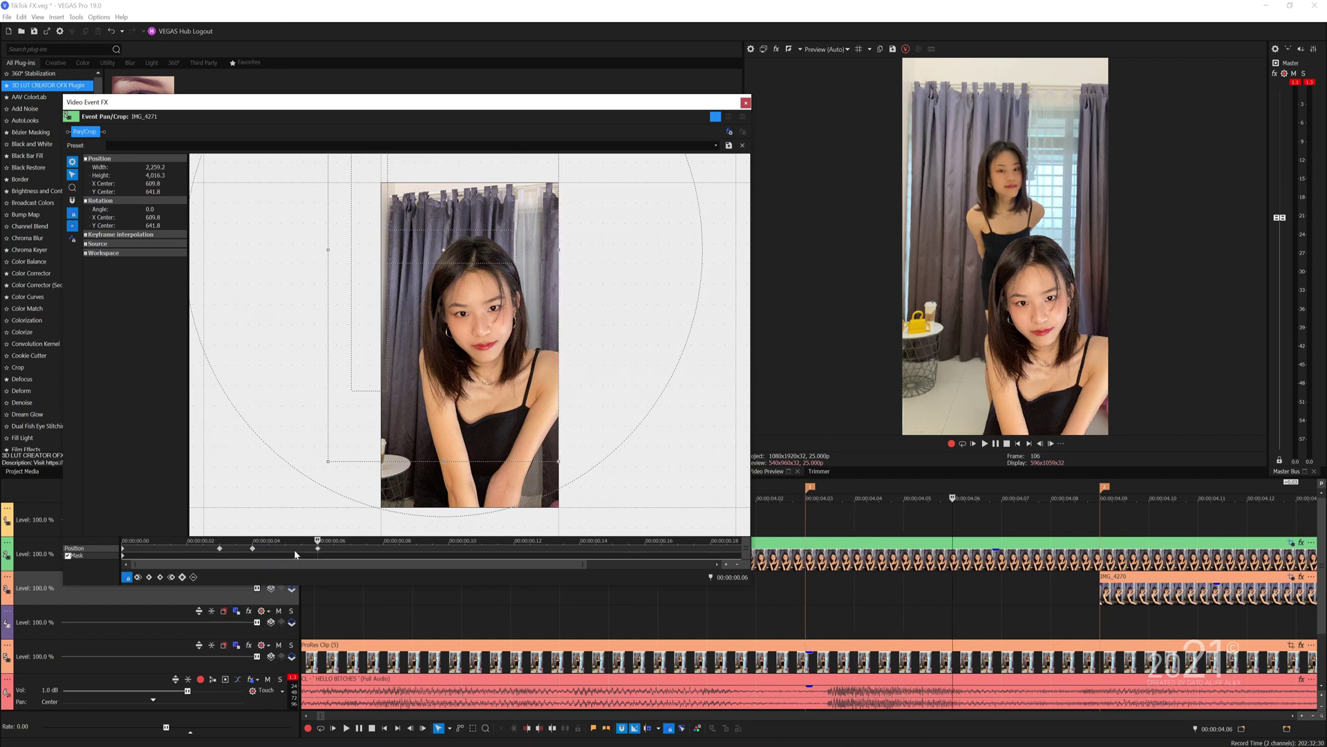
right_click(319, 550)
click(335, 585)
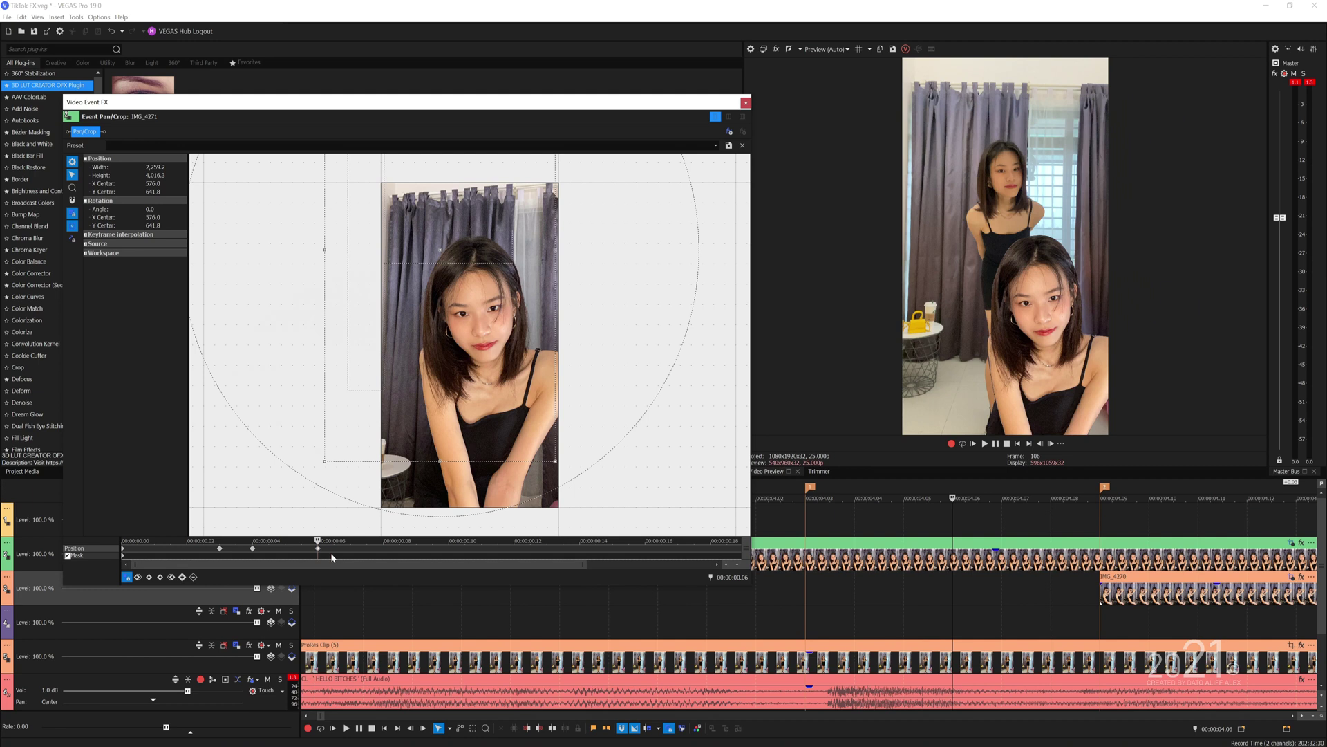
Play the IMG_4271 slide-in from its start to check the keyframed motion.
drag(325, 542, 123, 542)
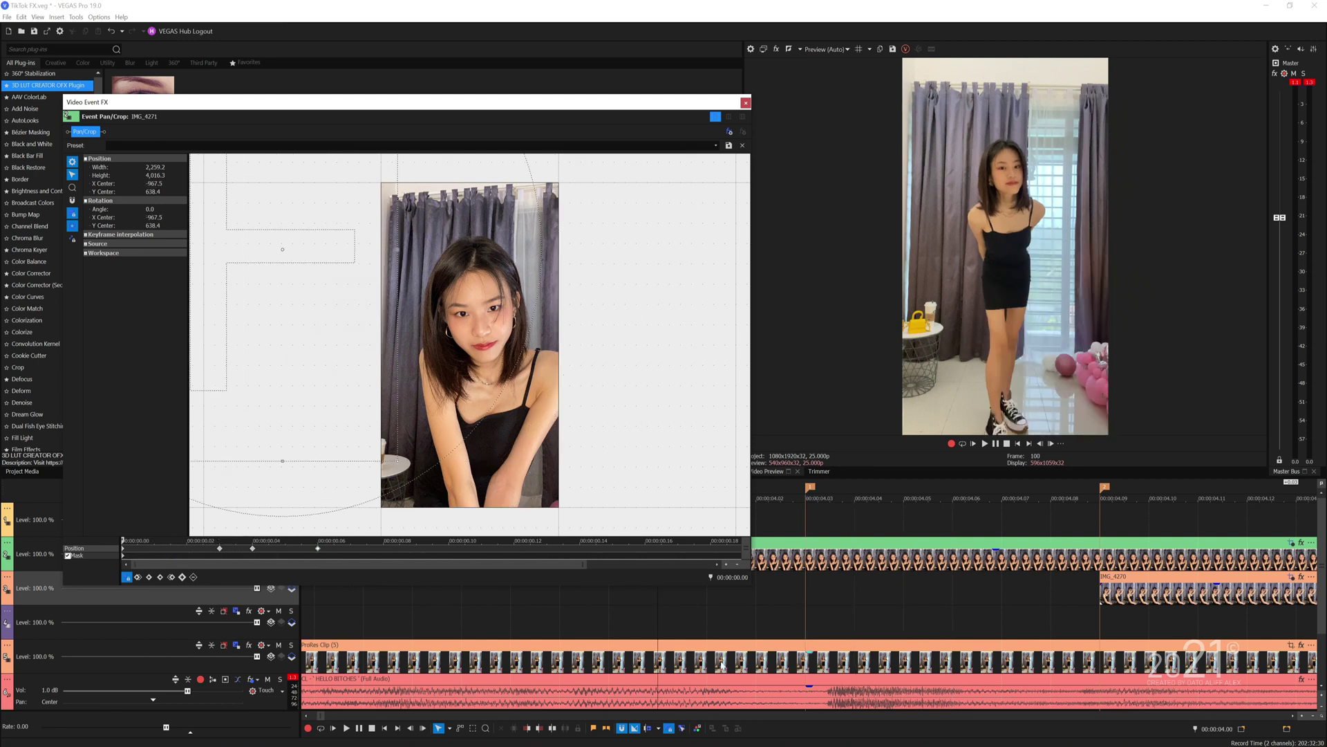
click(657, 627)
key(space)
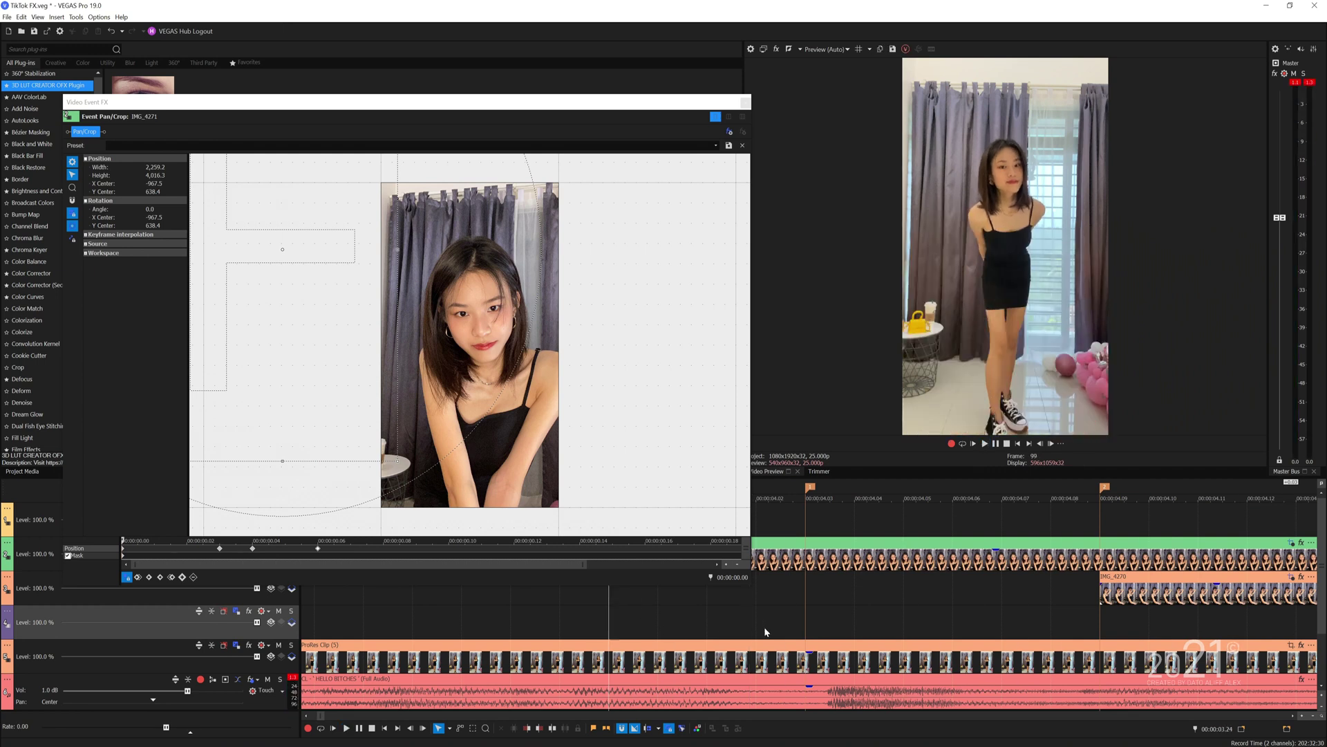
key(space)
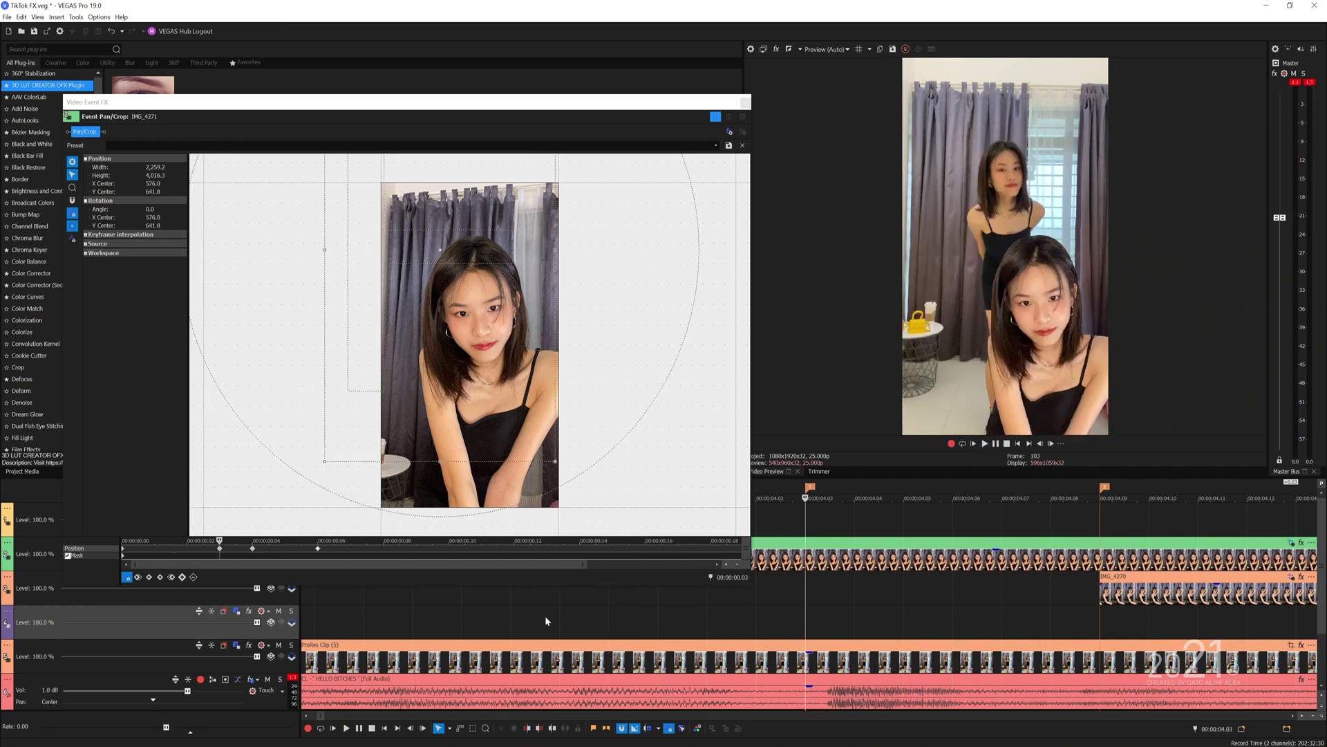
Set the first Position keyframe's interpolation to Fast and the keyframes at 00:00:00.03 and 00:00:00.06 to Slow.
click(123, 548)
right_click(123, 550)
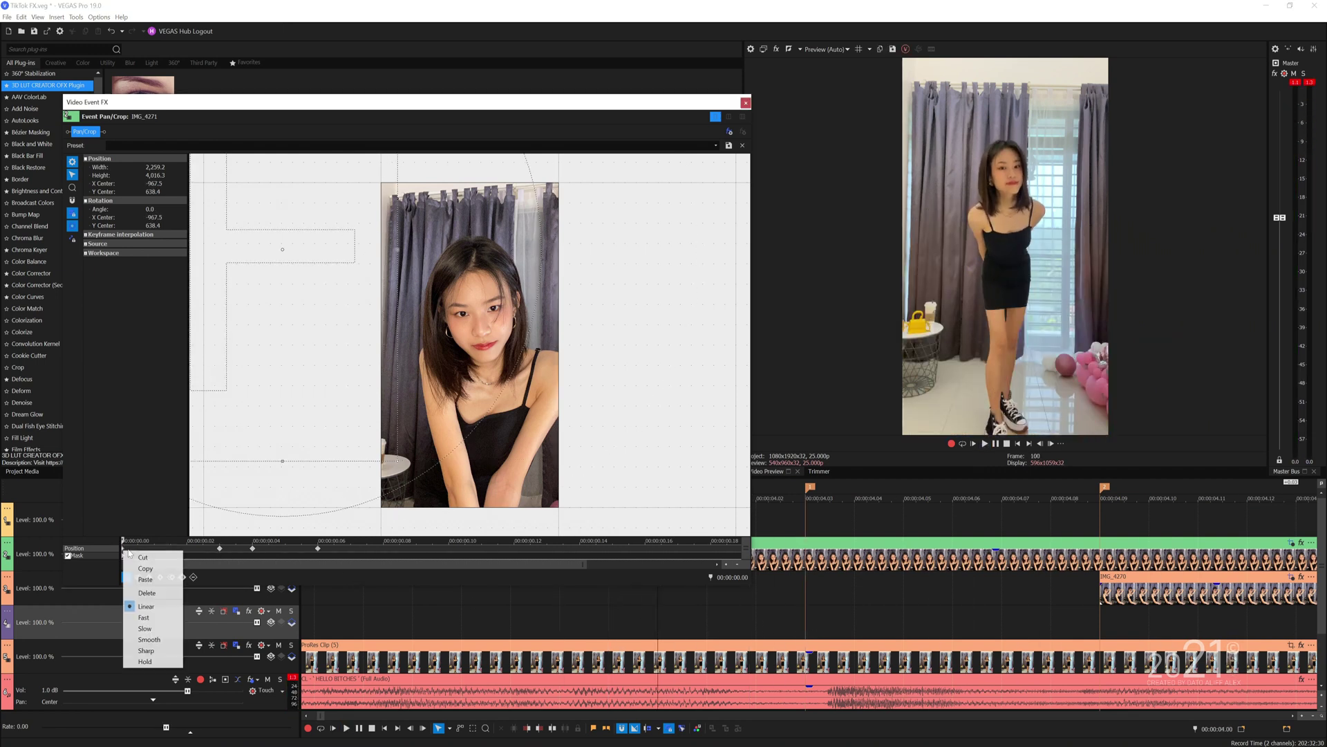
click(162, 617)
click(219, 548)
right_click(219, 549)
click(257, 625)
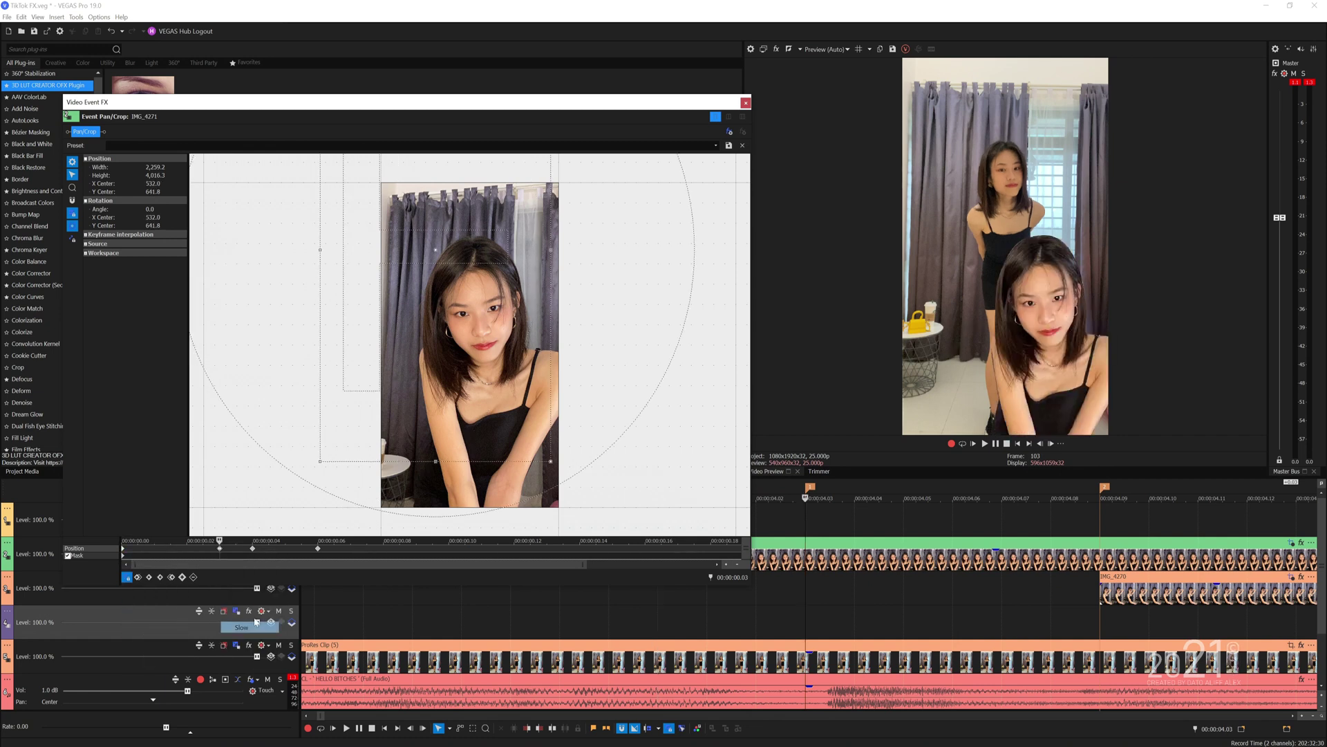
right_click(318, 550)
click(341, 628)
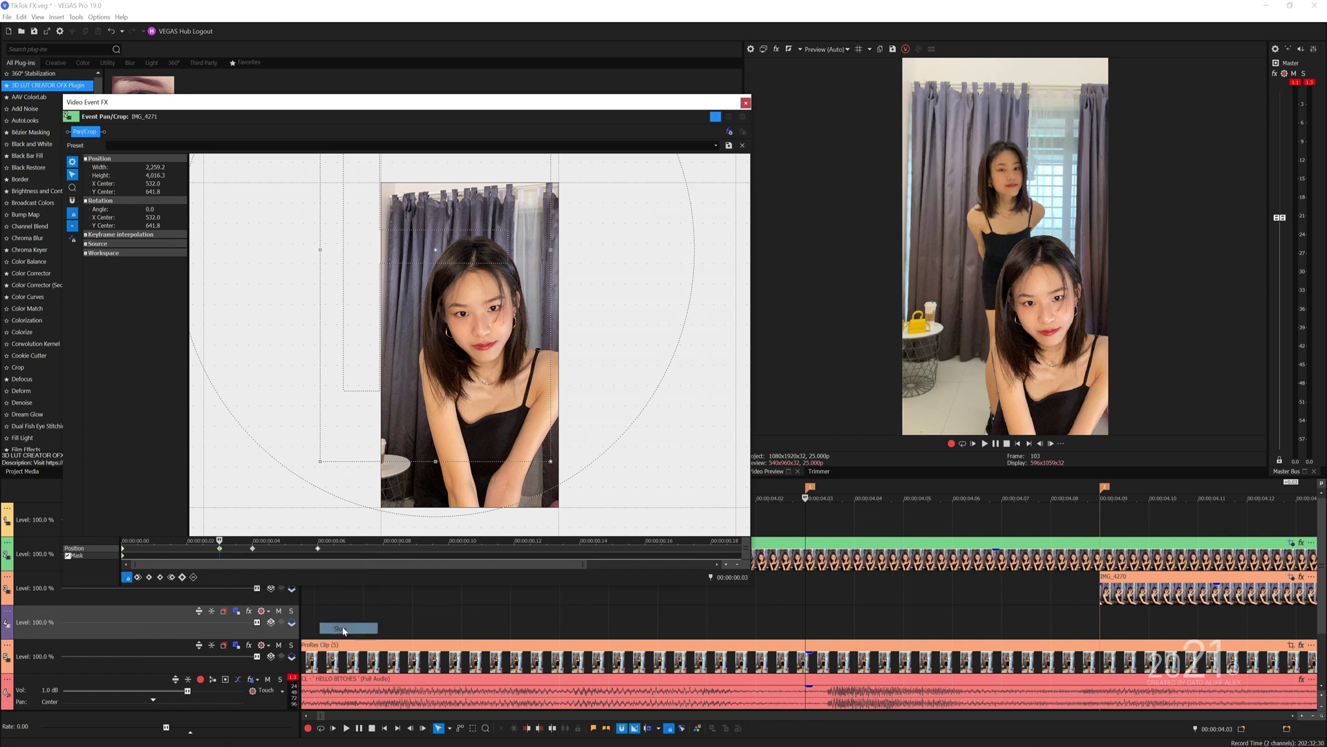
Close Event Pan/Crop, play the photo section from 00:00:03.23, and select IMG_4271 with the cursor at the first marker.
click(745, 103)
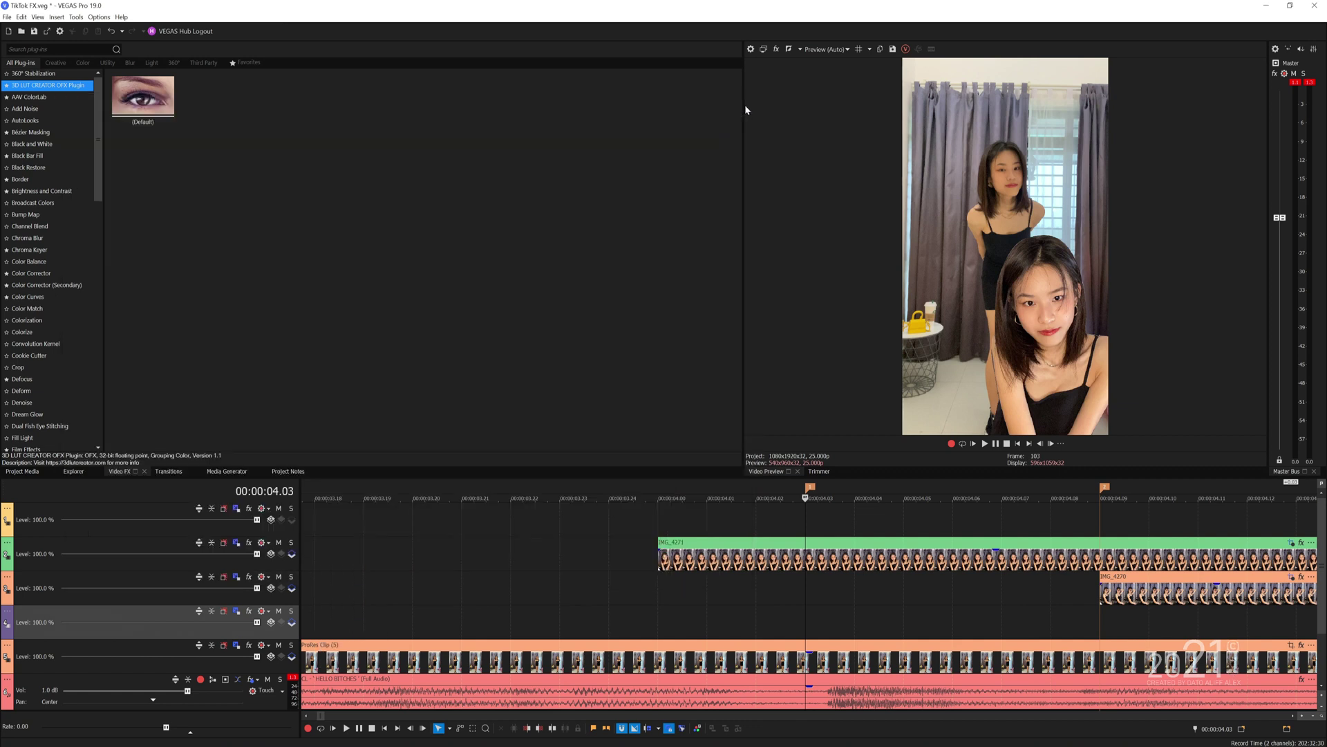
click(536, 587)
key(space)
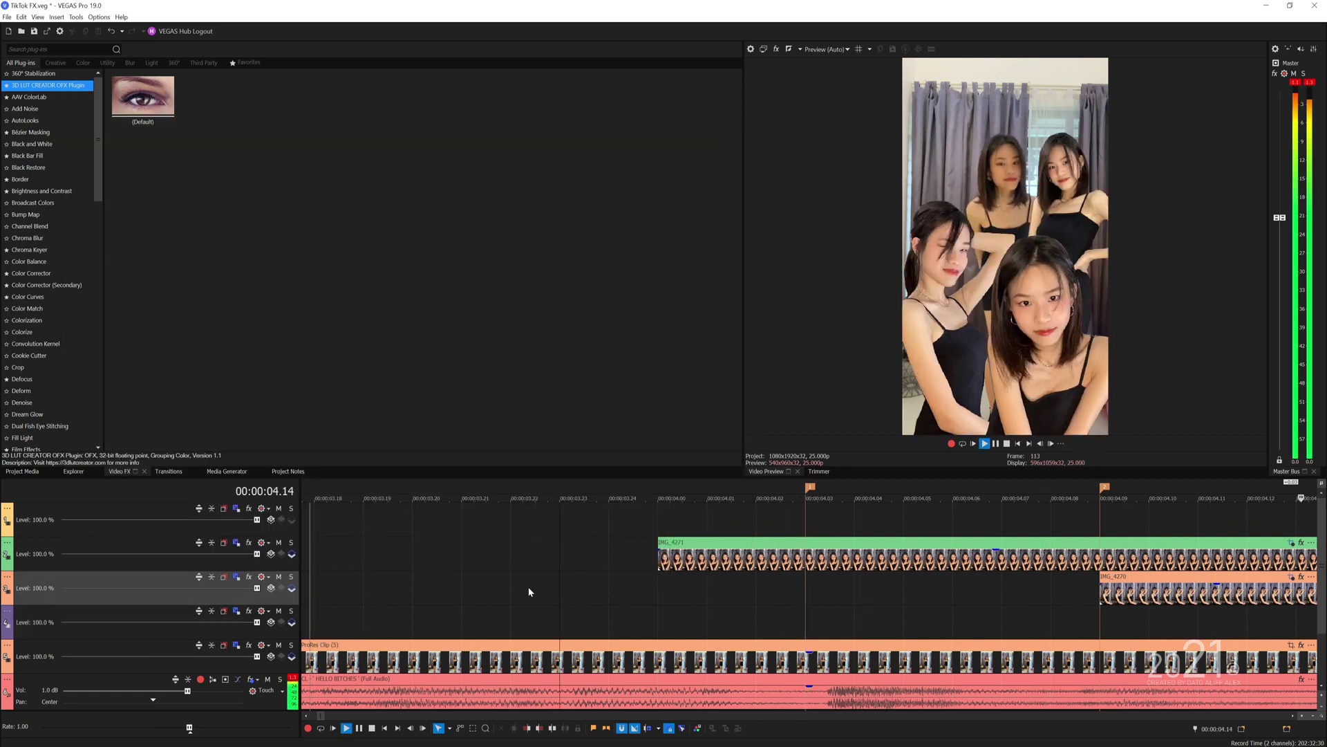
key(space)
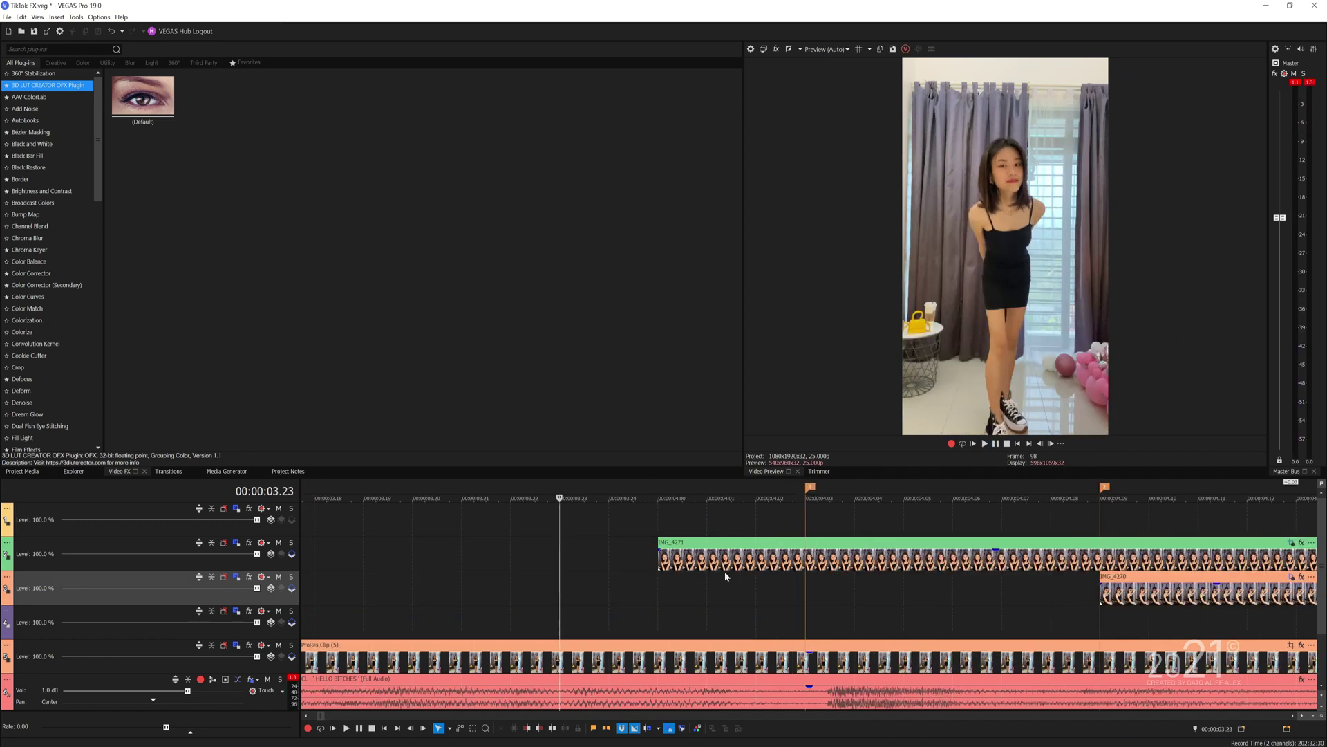
click(807, 560)
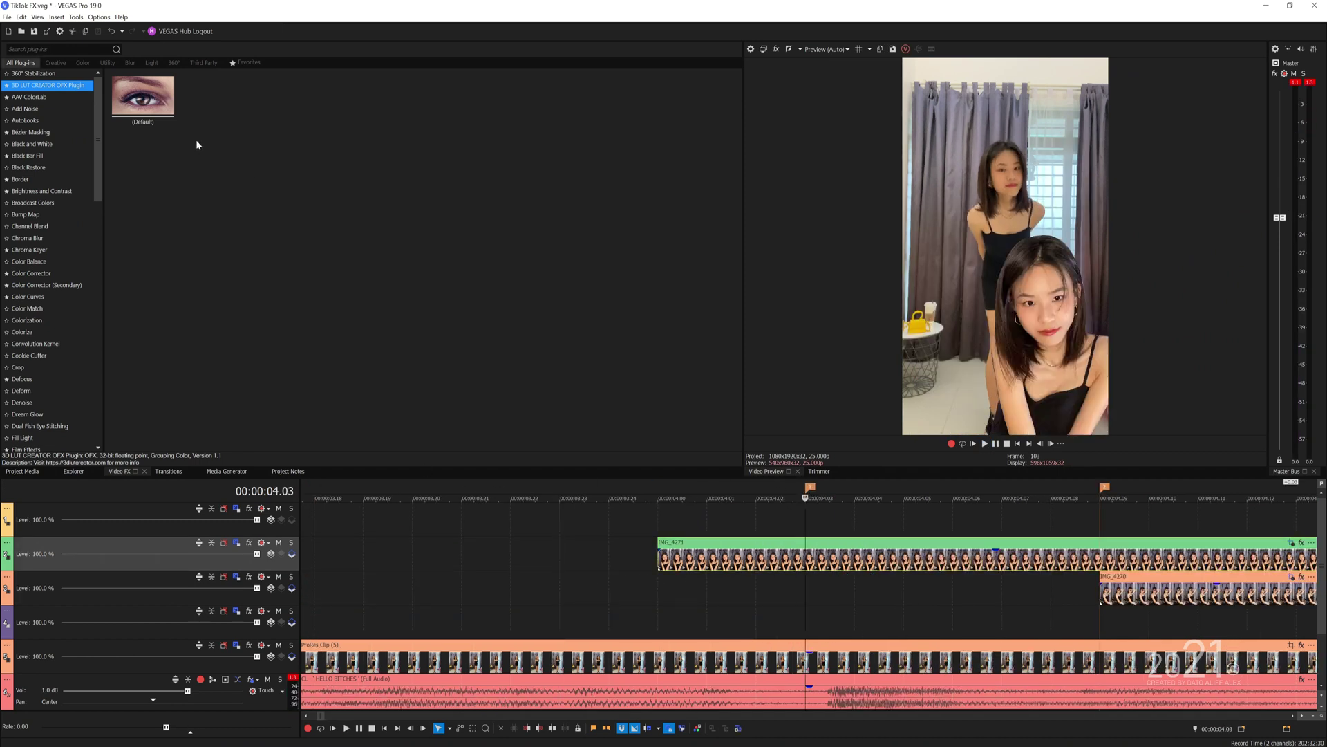
Apply the Horizontal Light preset of the Linear Blur effect to the IMG_4271 event.
click(136, 63)
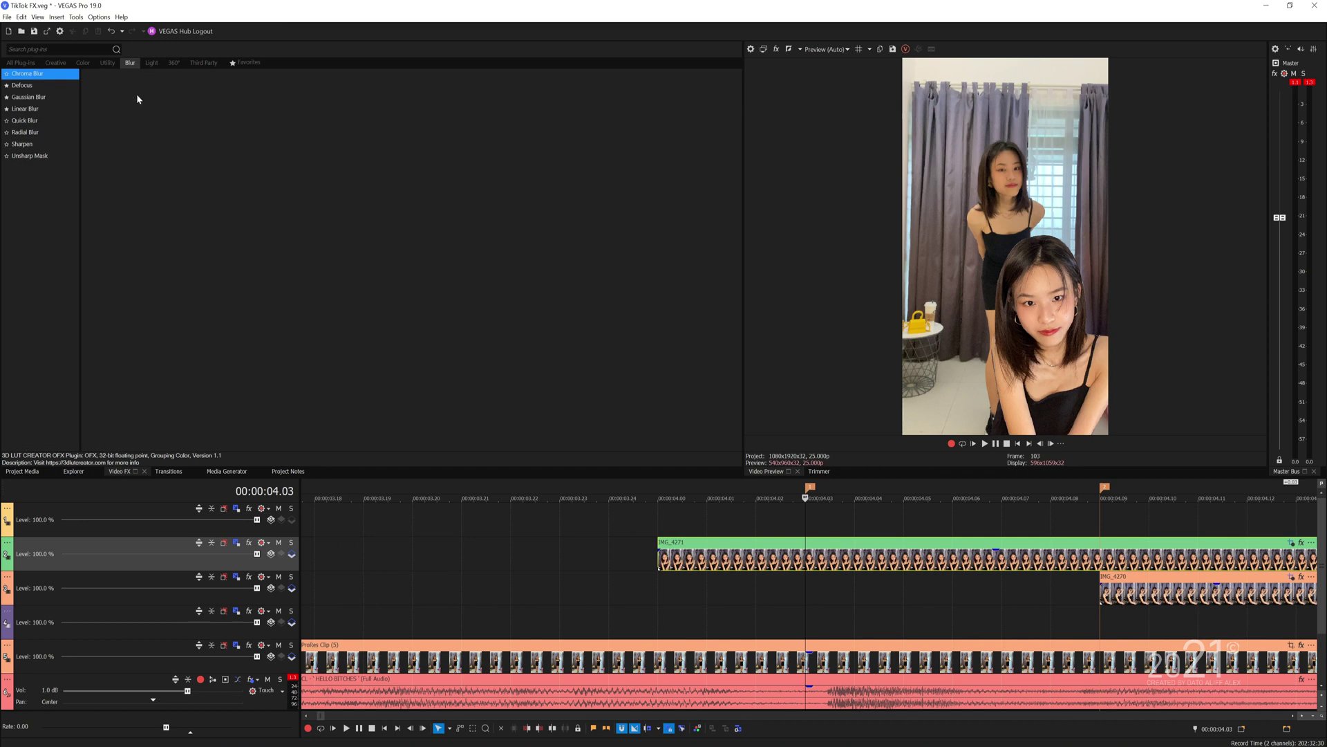
click(53, 111)
drag(201, 111, 211, 120)
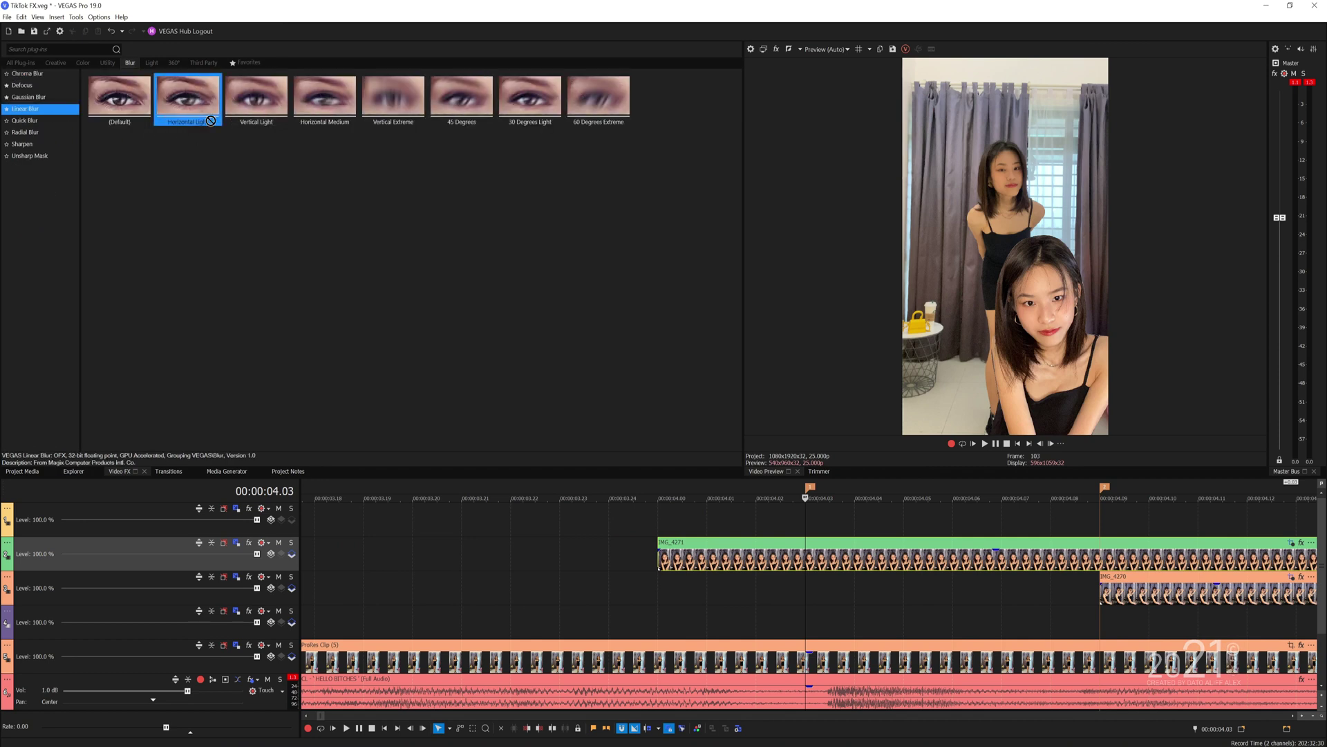
drag(700, 551, 749, 559)
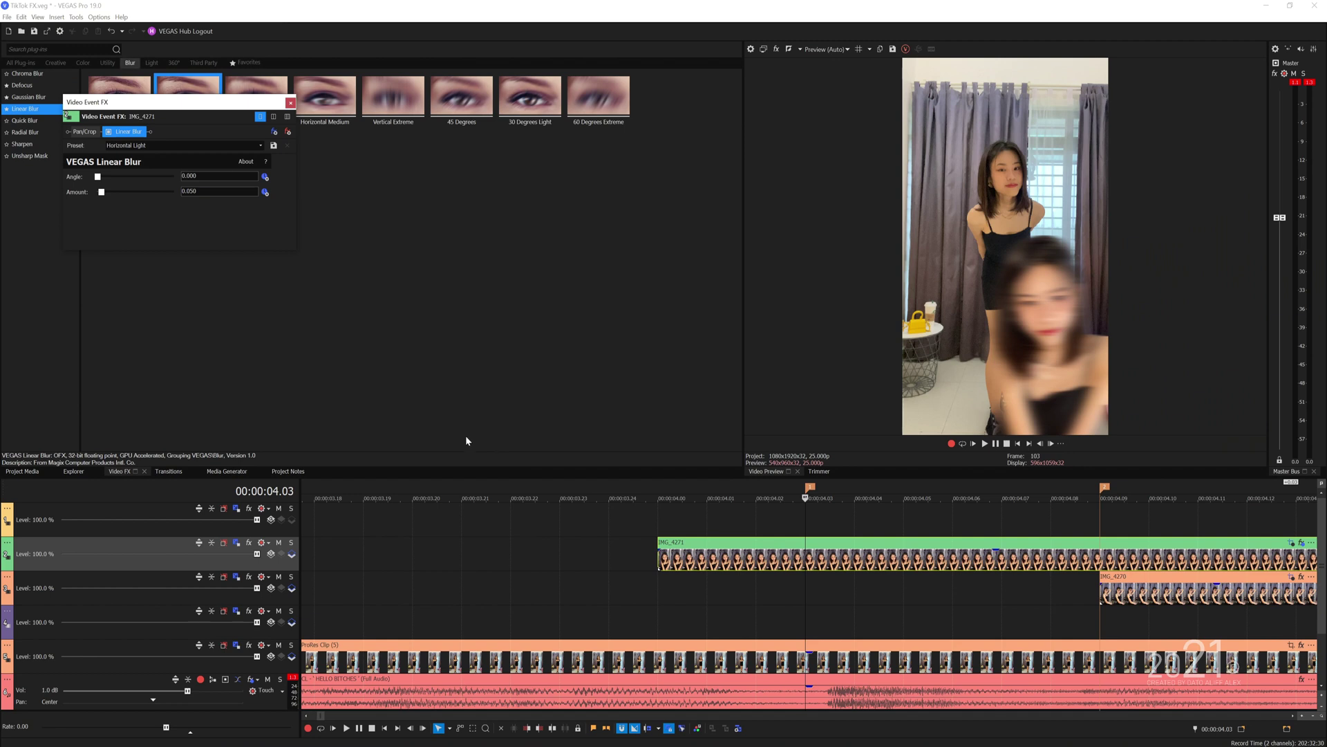
drag(242, 102, 536, 266)
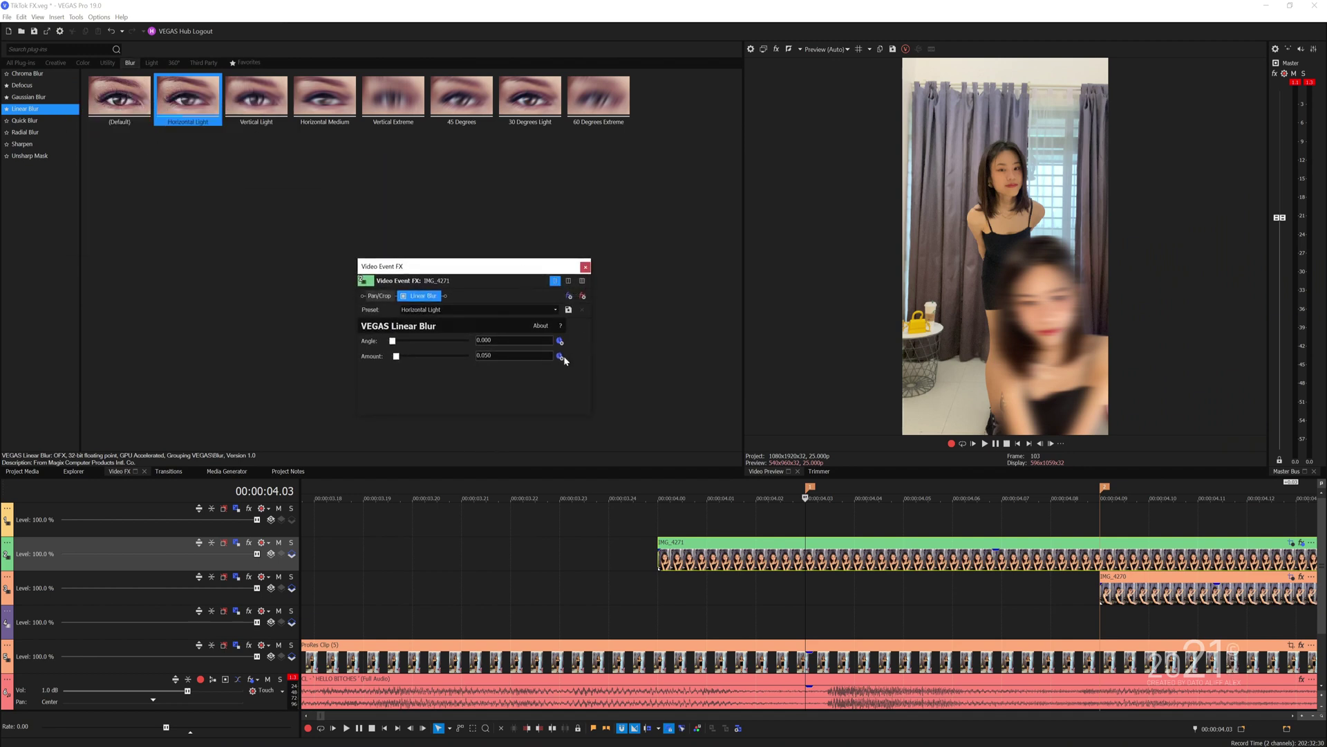
Animate IMG_4271's blur Amount with a 0.050 keyframe at 00:00:00.03 and a 0.000 keyframe at 00:00:00.04.
click(560, 356)
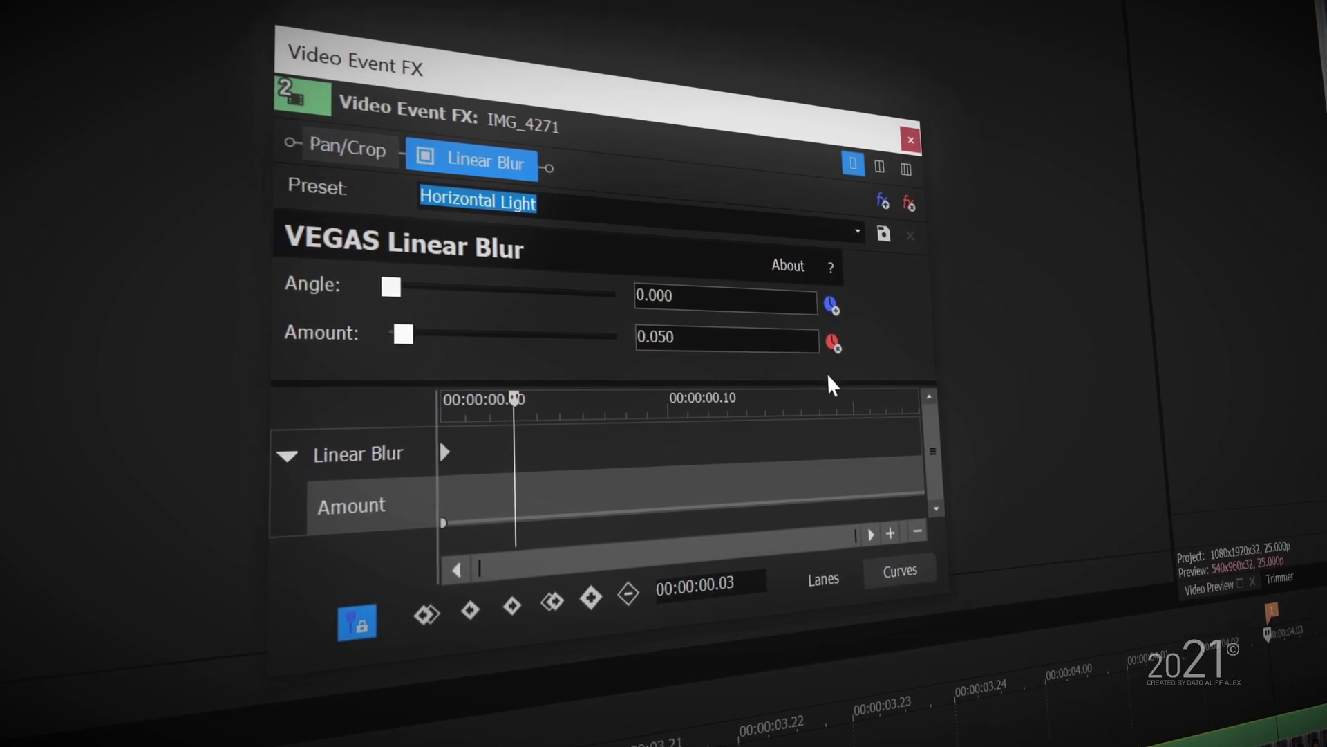
click(603, 600)
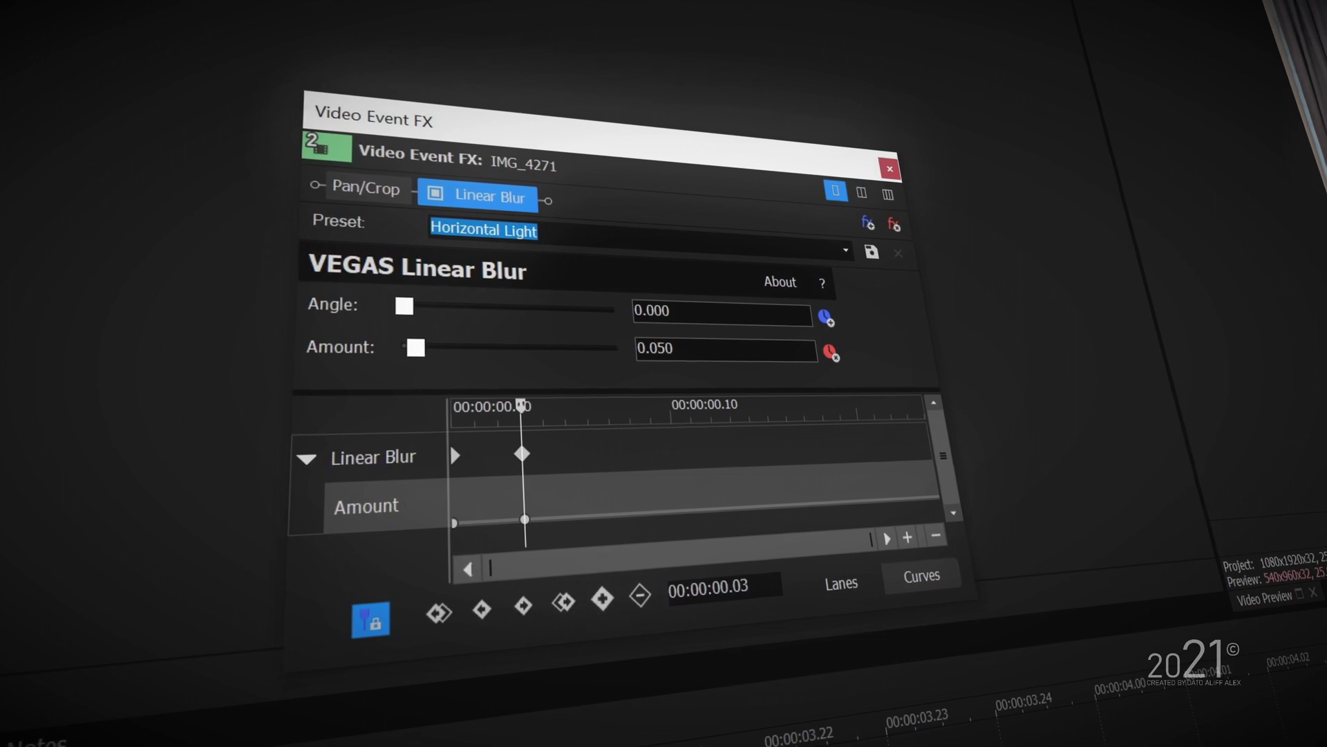
scroll(653, 495, up, 4)
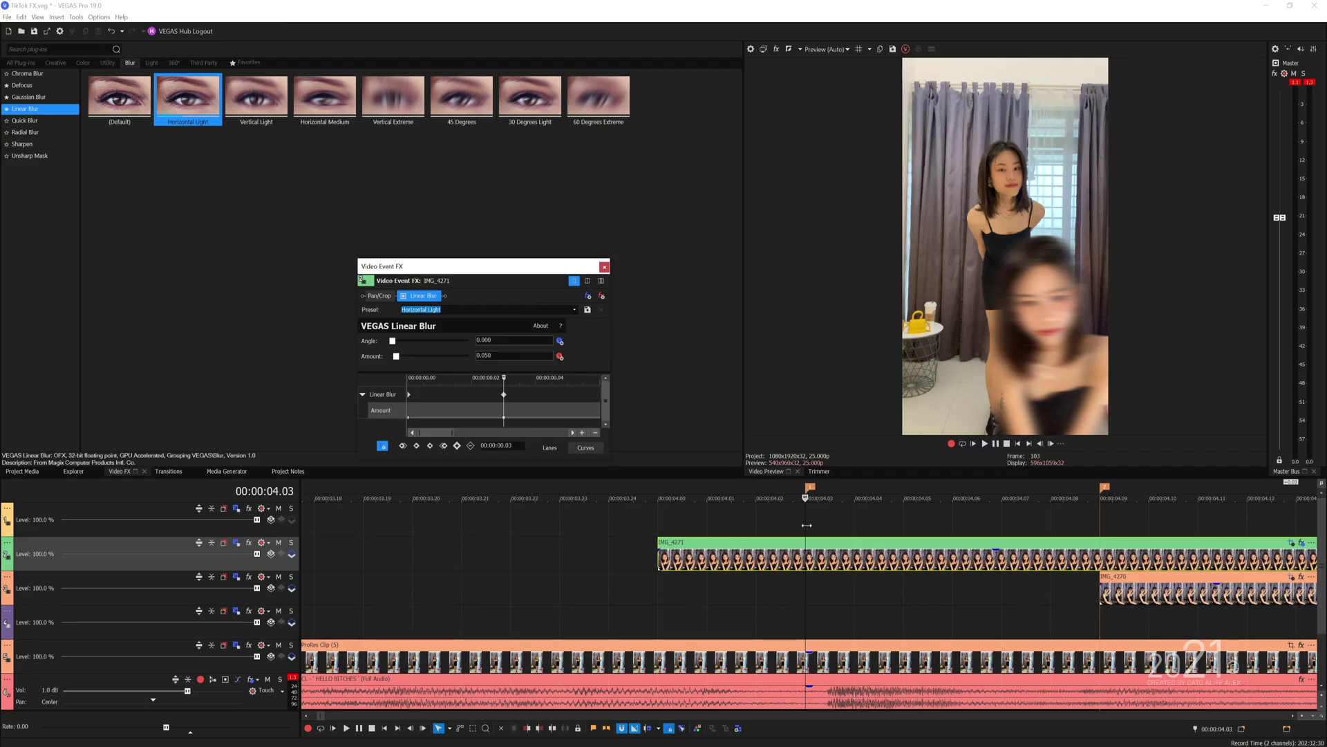
drag(805, 527, 837, 531)
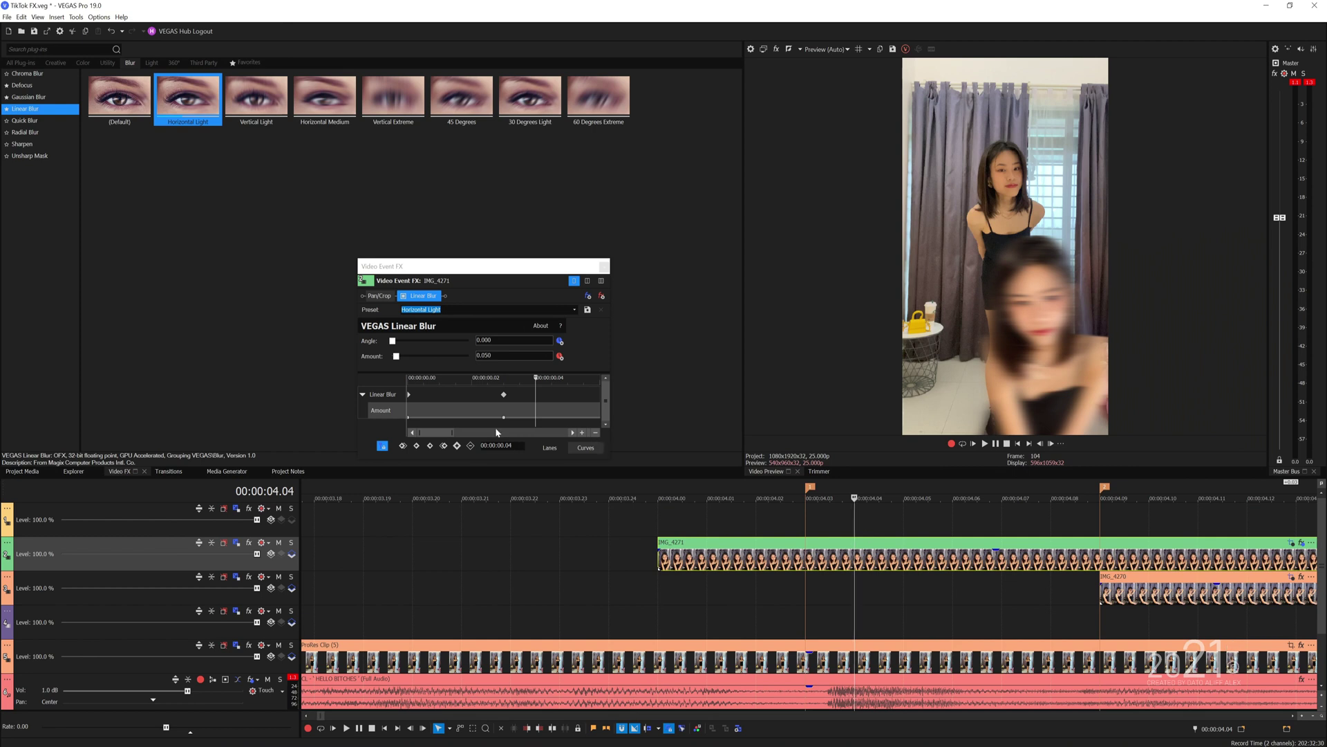
drag(397, 358, 372, 359)
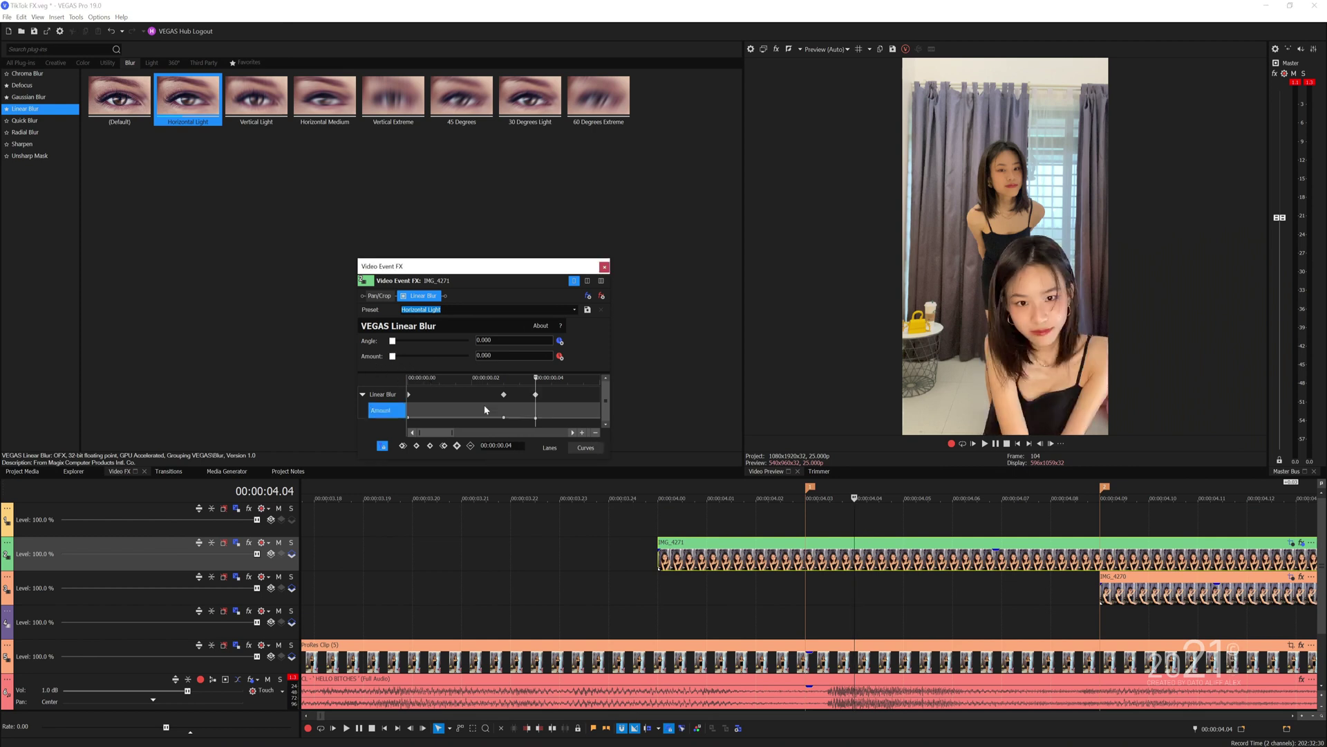
Play the timeline from before IMG_4271 to check its blurred slide-in.
click(503, 394)
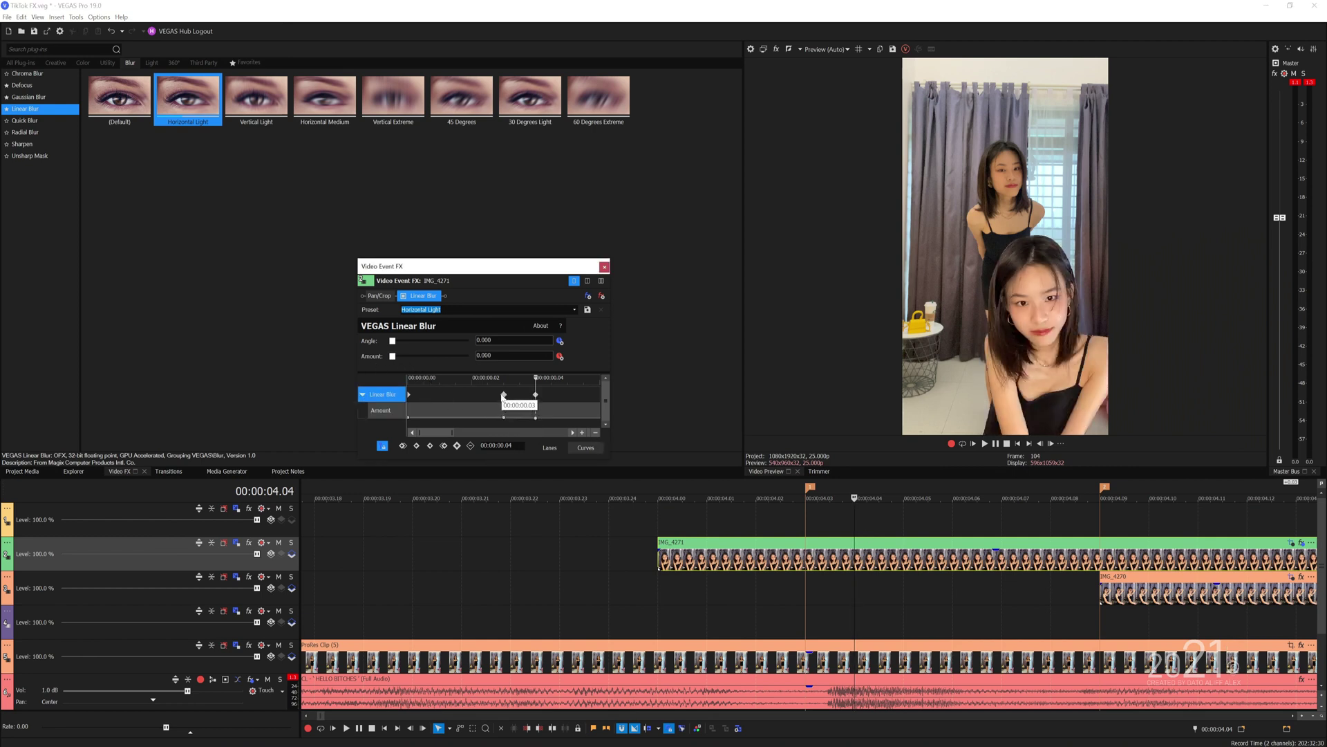
drag(472, 398, 446, 397)
drag(855, 587, 563, 587)
key(space)
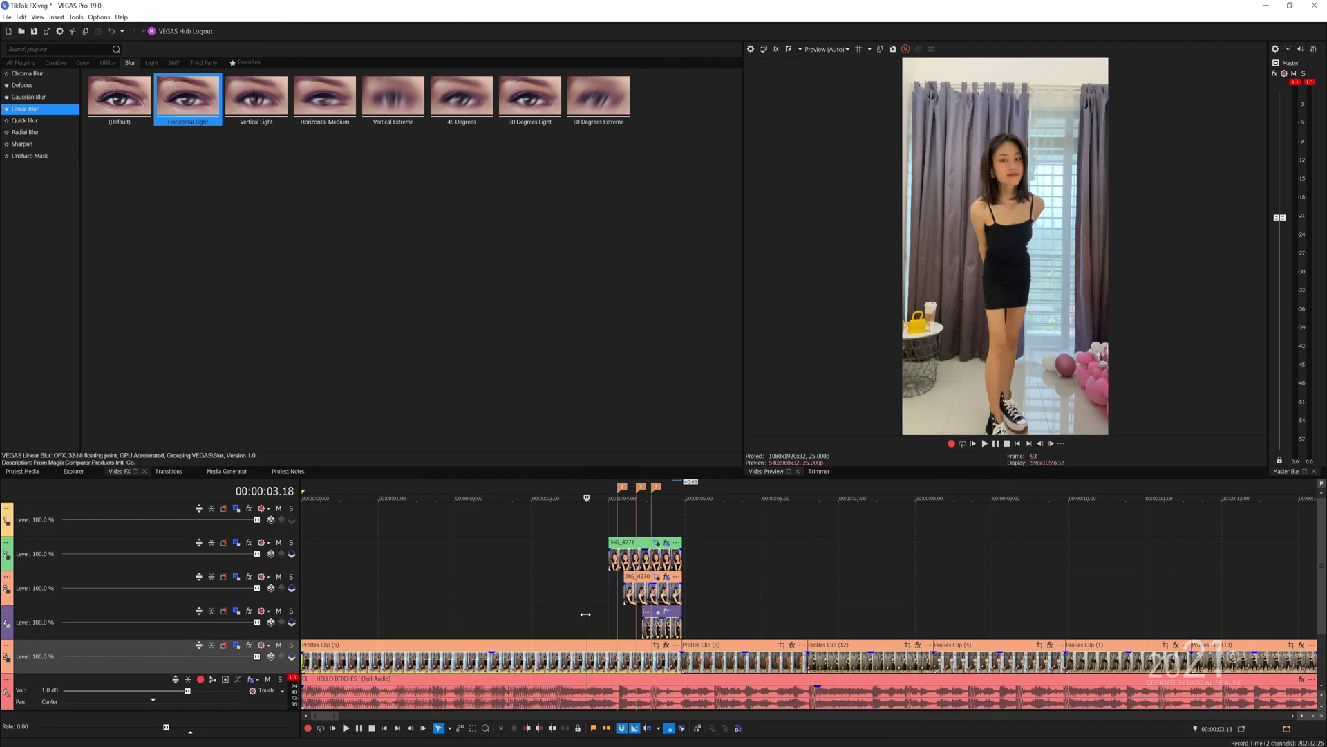
Select the photo section from 00:00:03.14 to 00:00:05.08 and play it in a loop to review the slide-ins.
drag(575, 609, 708, 608)
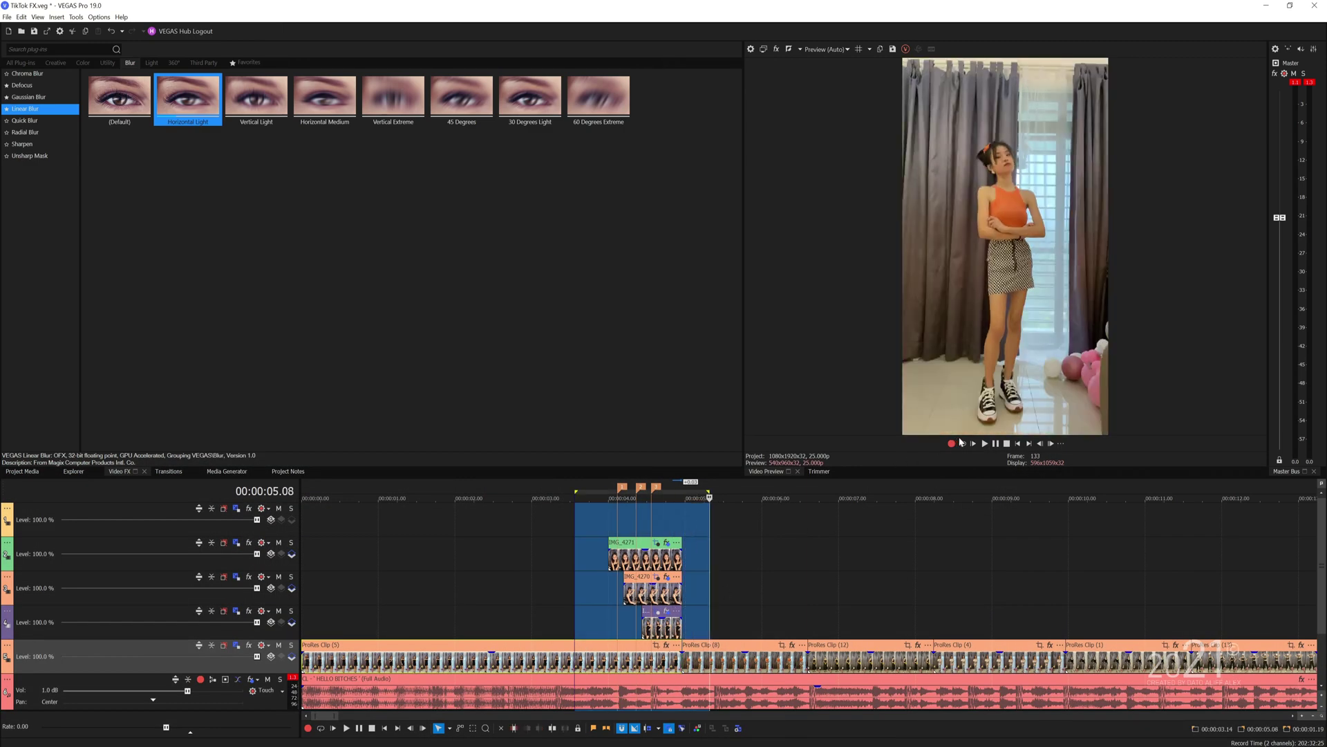
click(961, 442)
key(space)
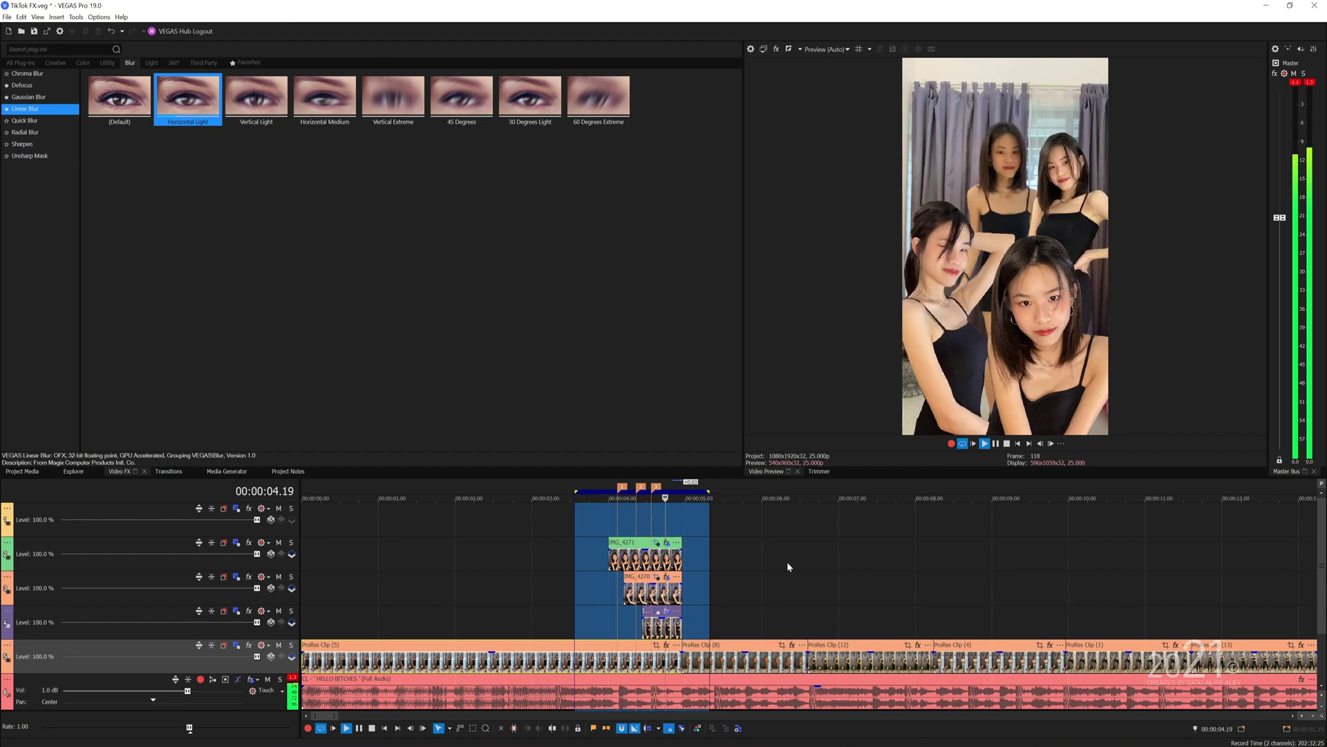